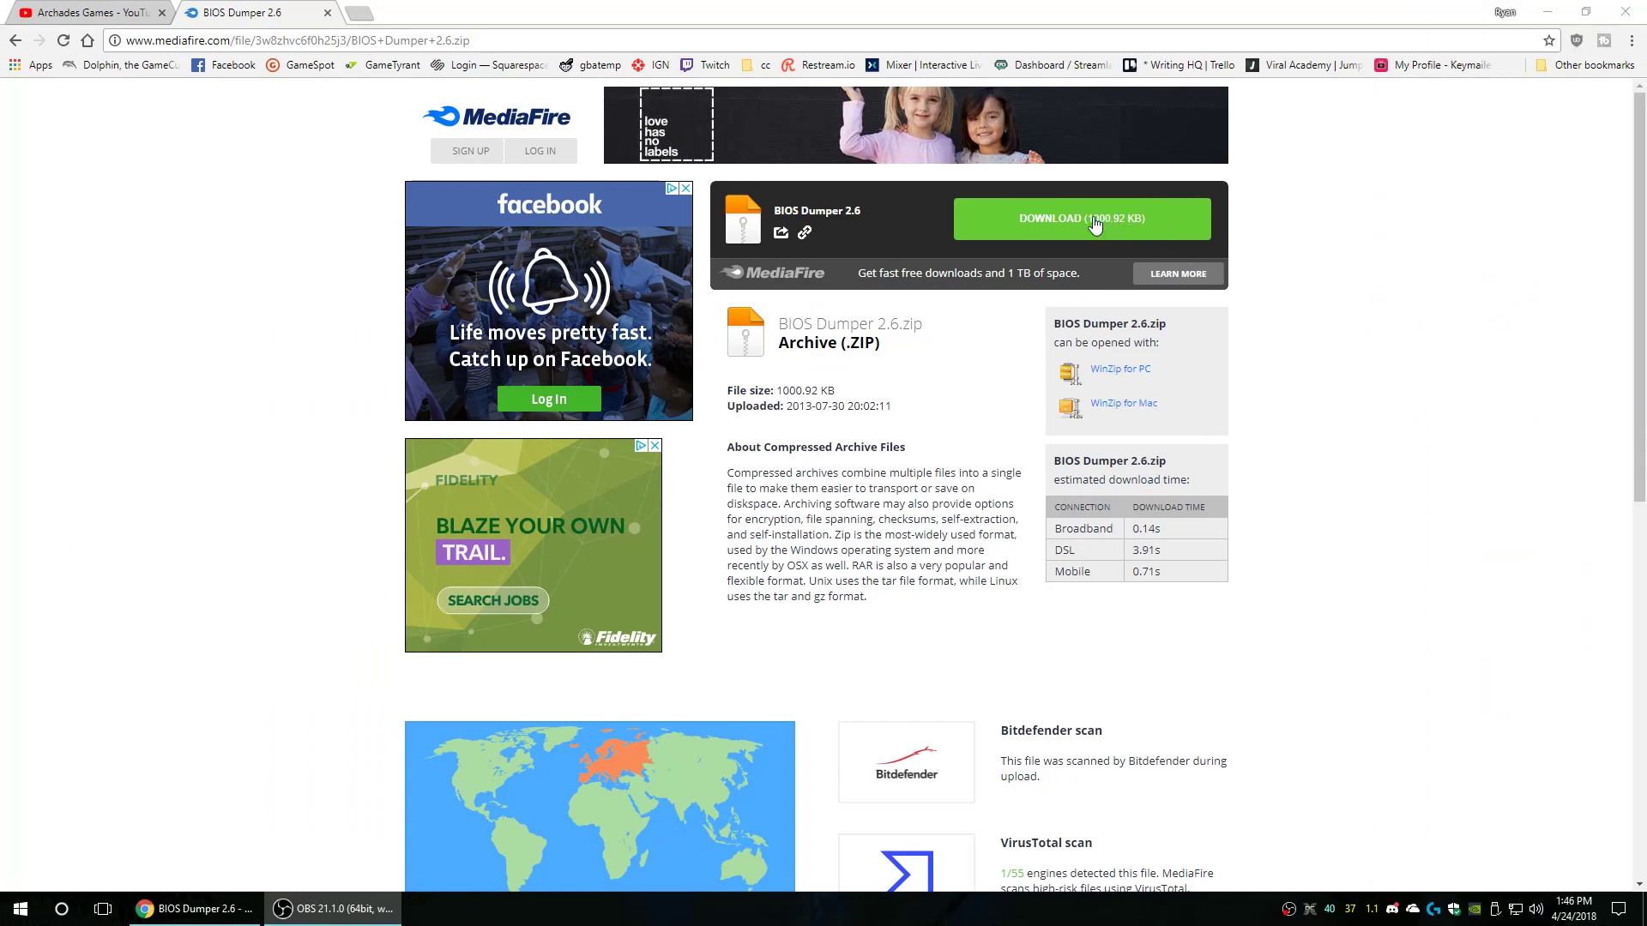
Start downloading the BIOS Dumper 2.6 zip with MediaFire's green Download button
click(1094, 222)
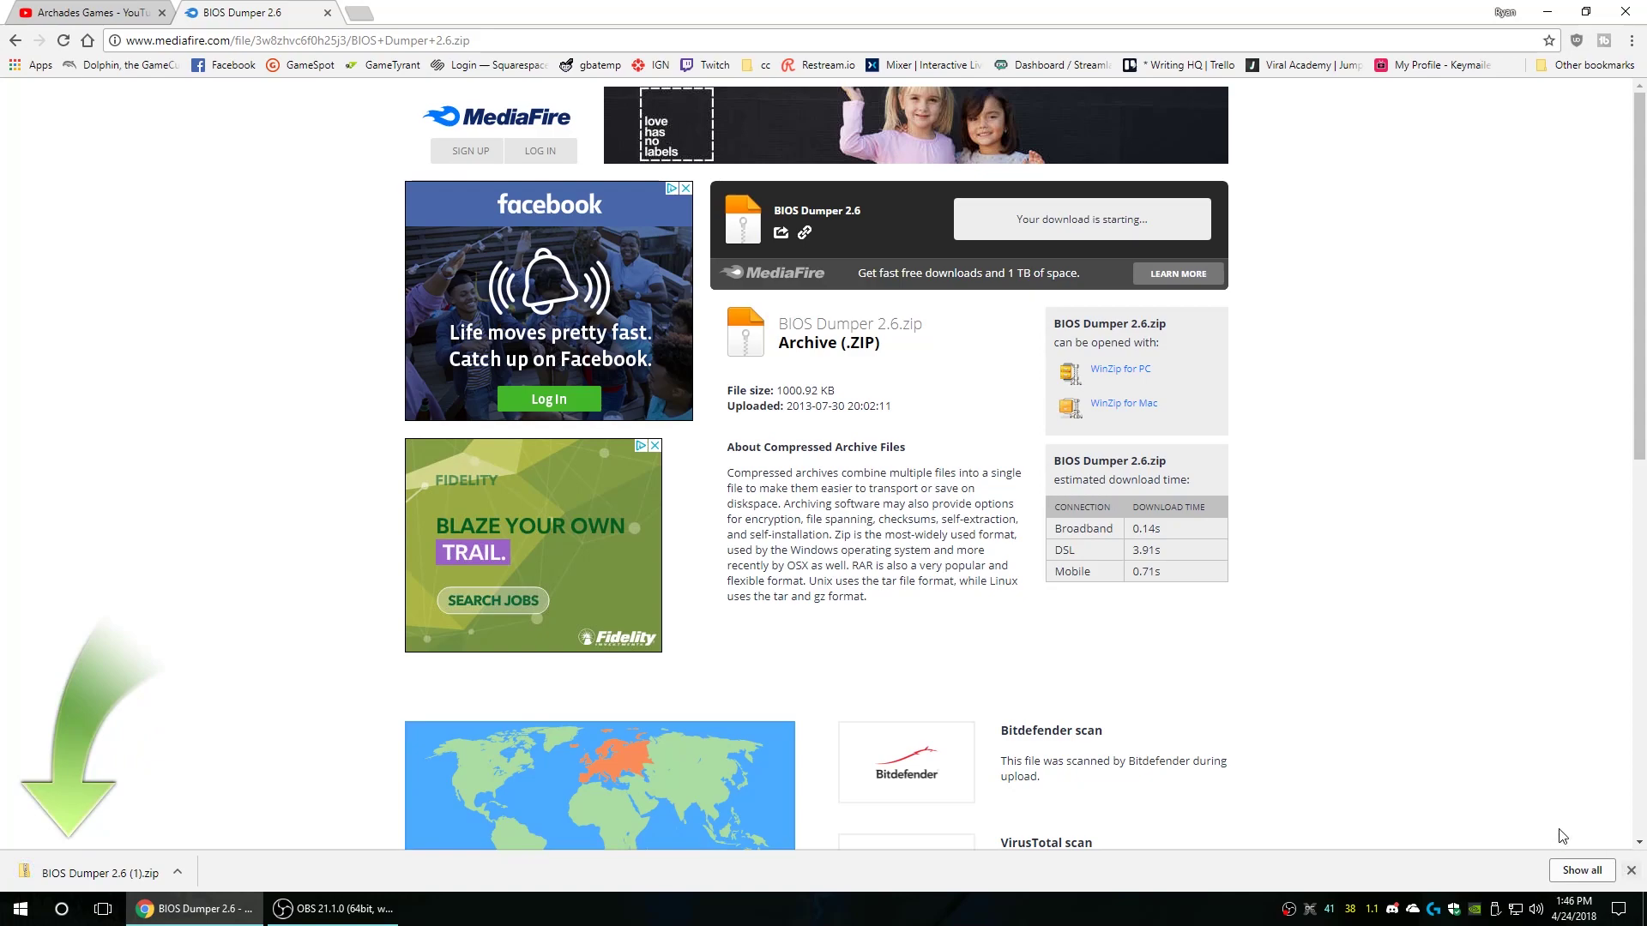
Extract the zip on the desktop with 7-Zip into a 'BIOS Dumper 2.6' folder
click(177, 873)
key(super+d)
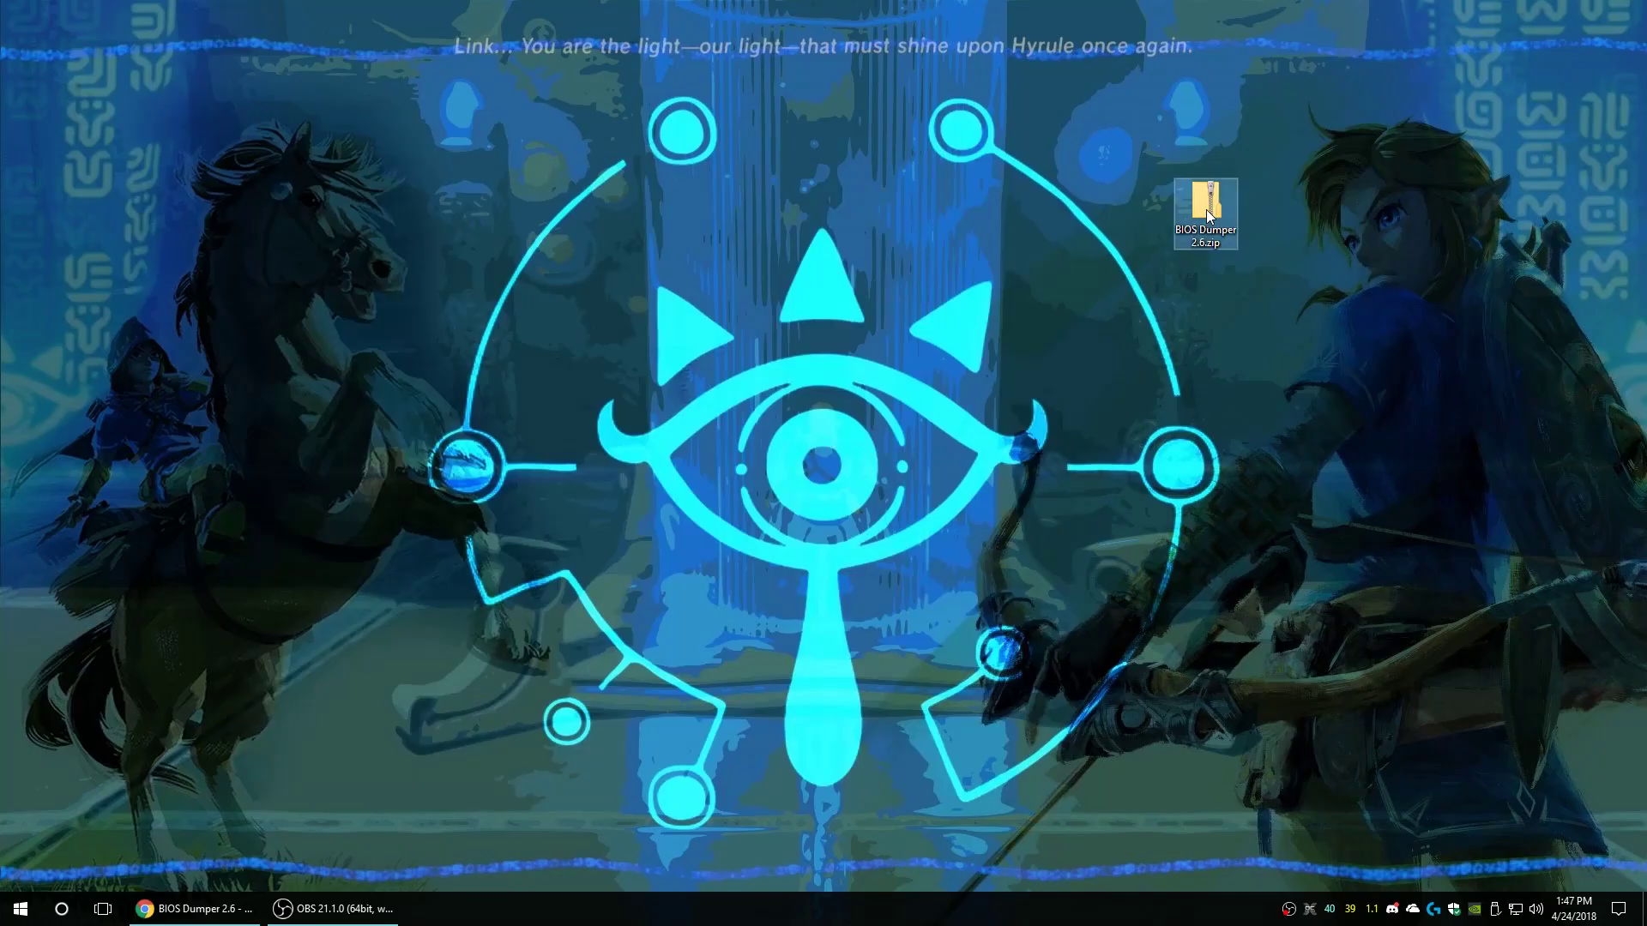
drag(1205, 209, 621, 321)
right_click(631, 286)
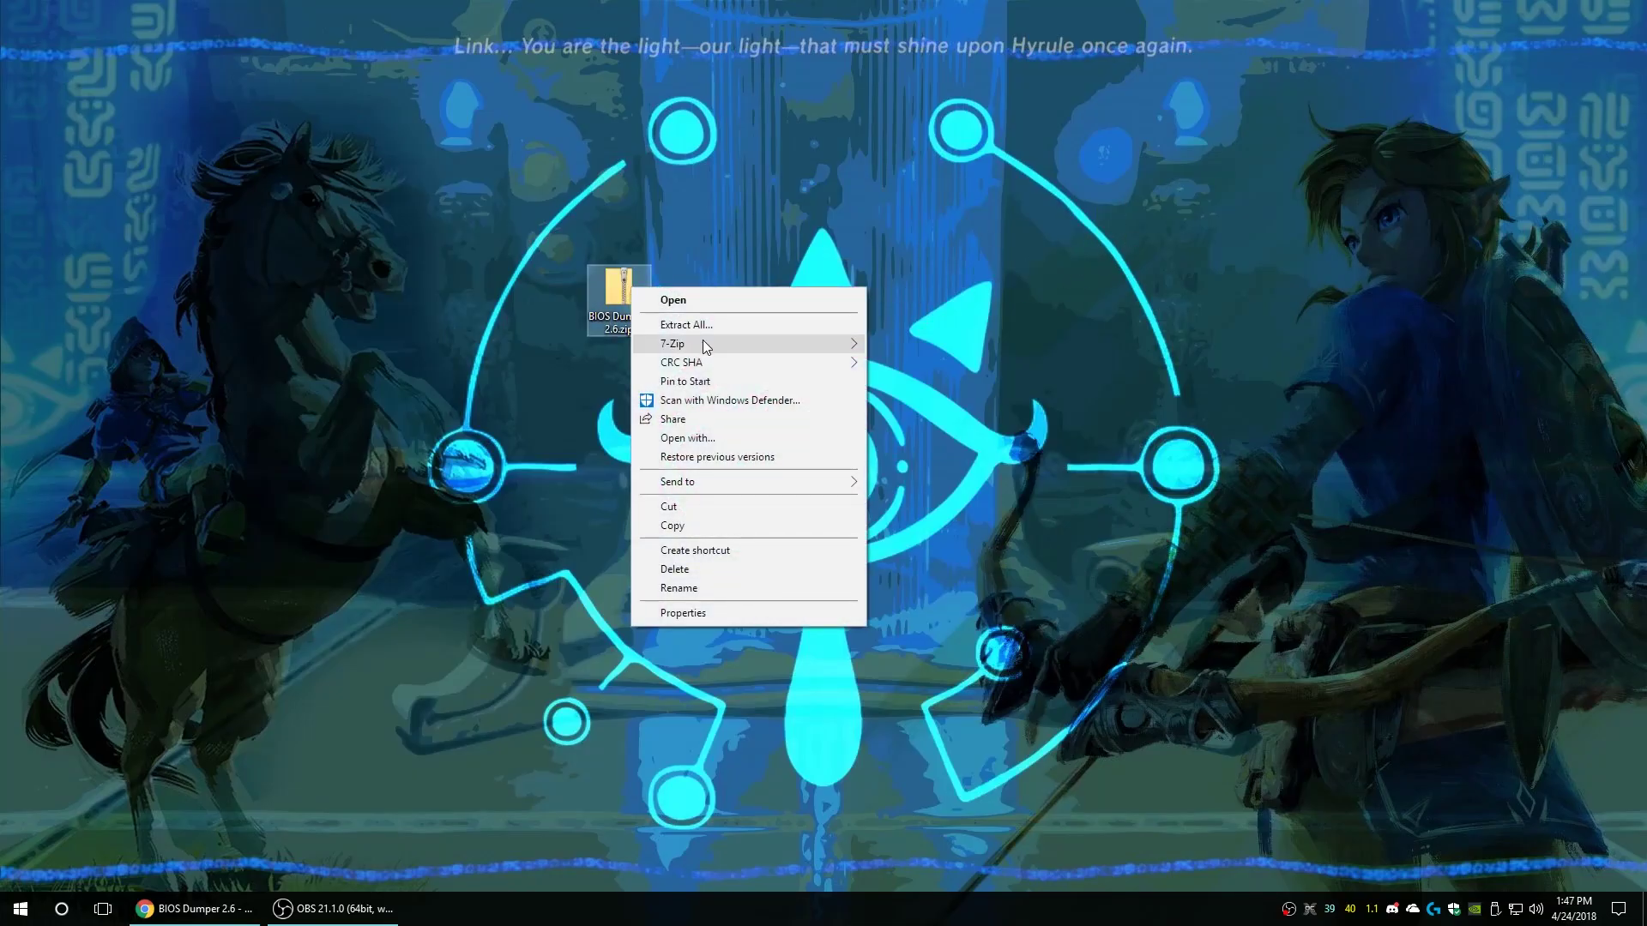
mouse_move(702, 343)
click(980, 424)
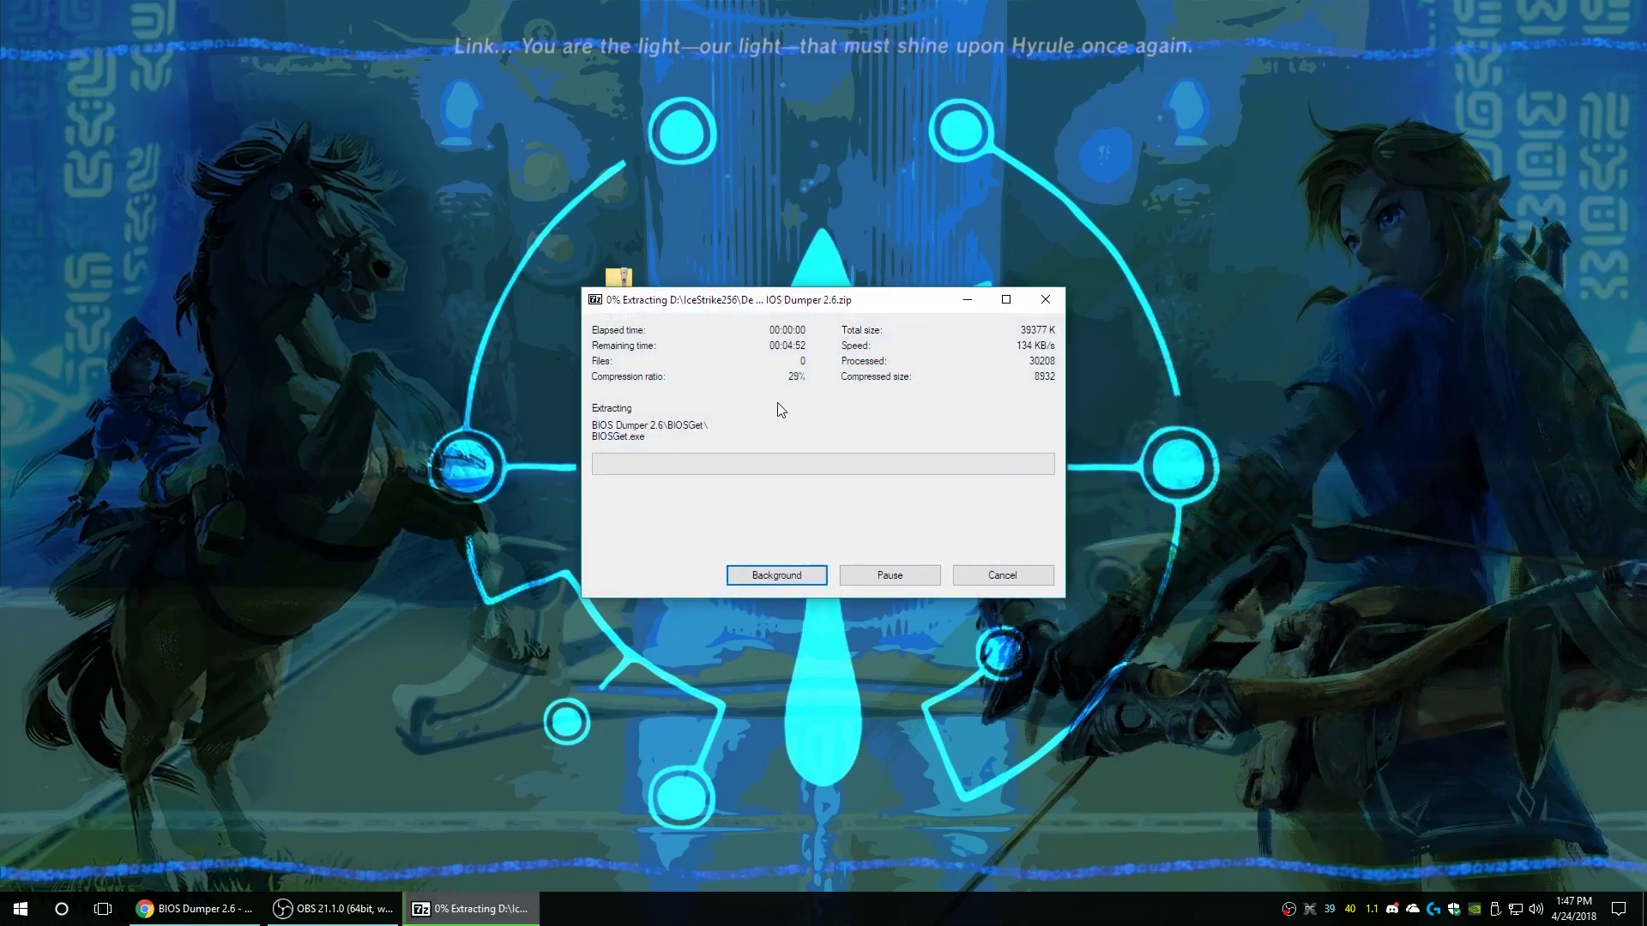
Open BIOS Dumper 2.6 > Dumper CD image and launch ImgBurn from dumper.bin
key(Home)
key(Return)
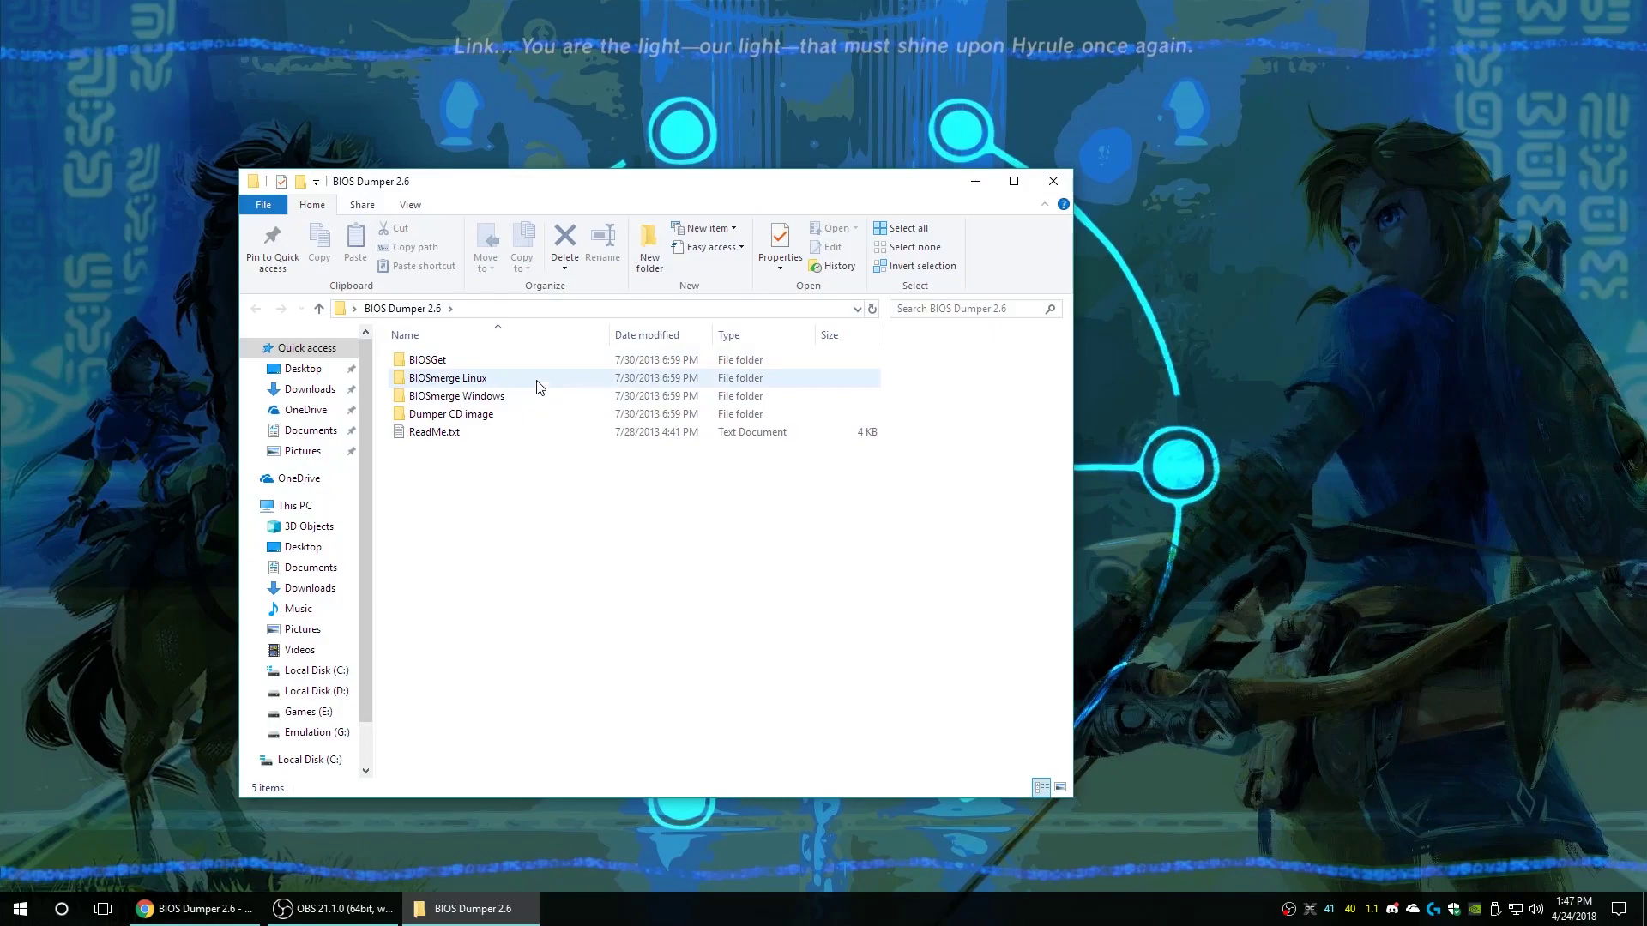
double_click(491, 418)
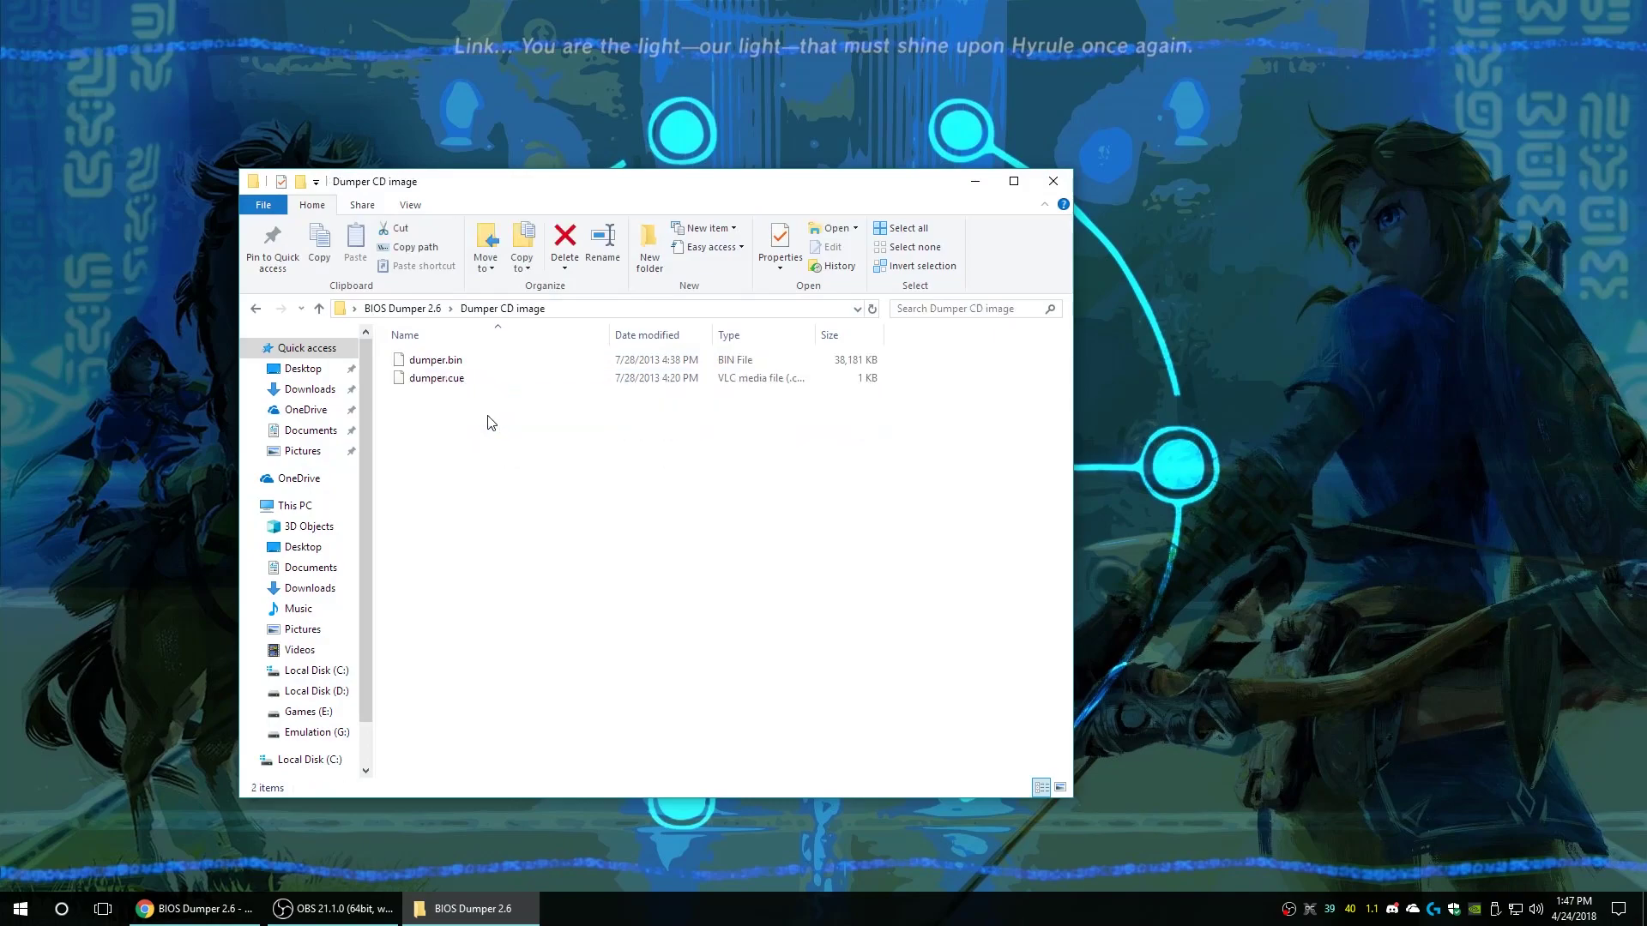
double_click(435, 361)
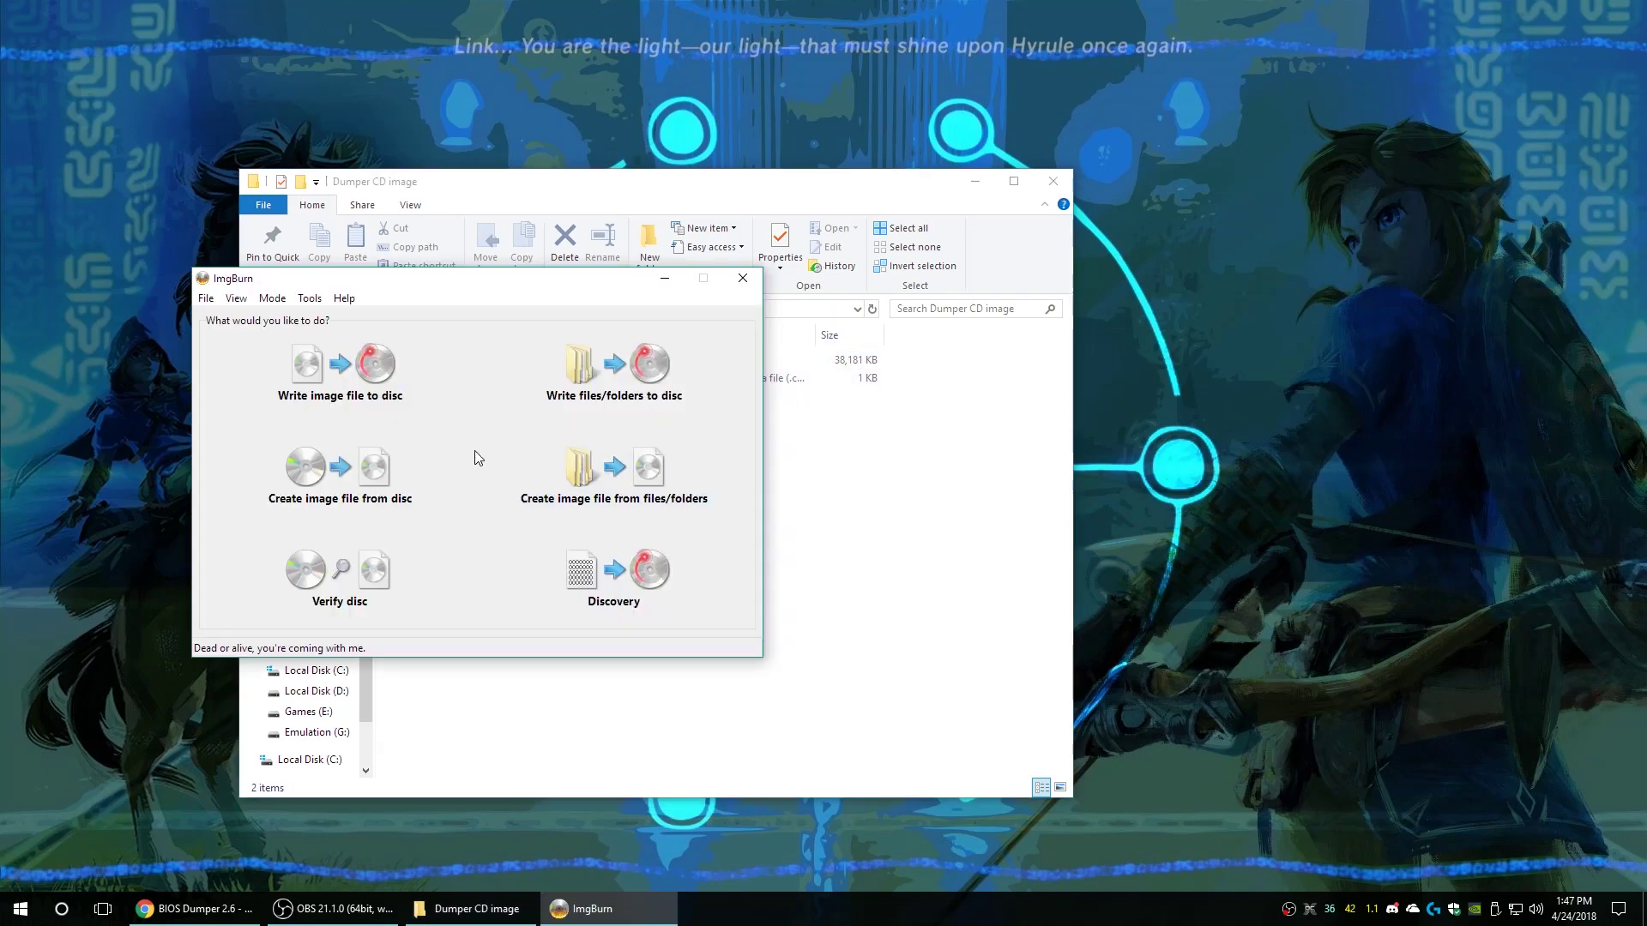
Write dumper.cue from Desktop > BIOS Dumper 2.6 > Dumper CD image to the CD-R
click(439, 401)
click(437, 334)
click(540, 480)
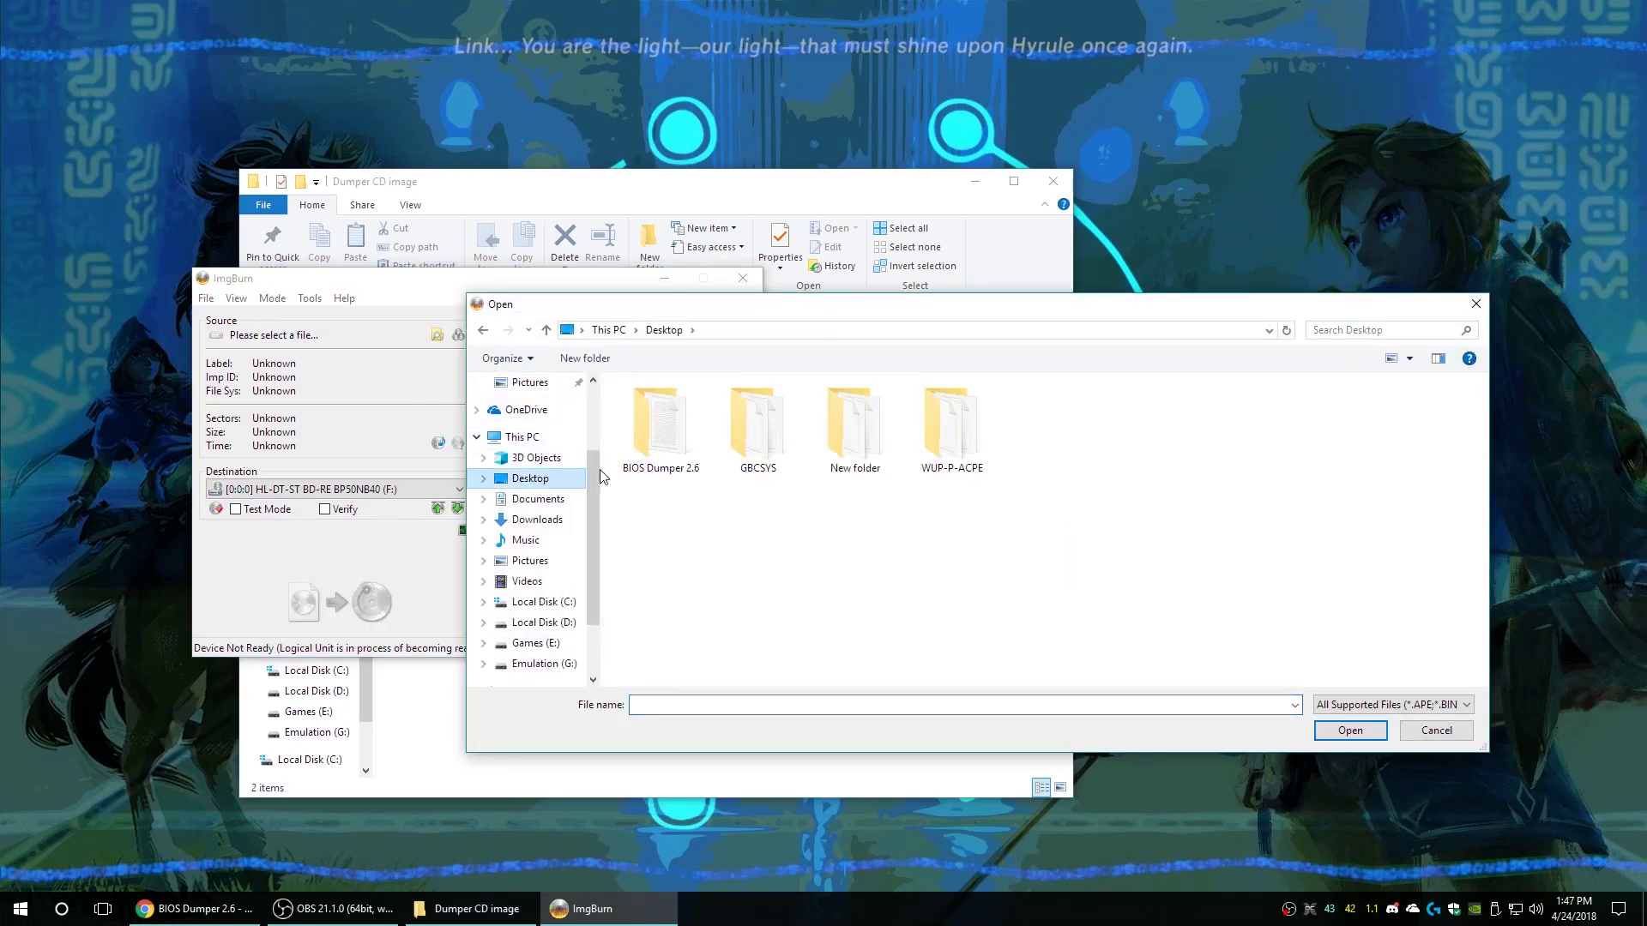
double_click(676, 451)
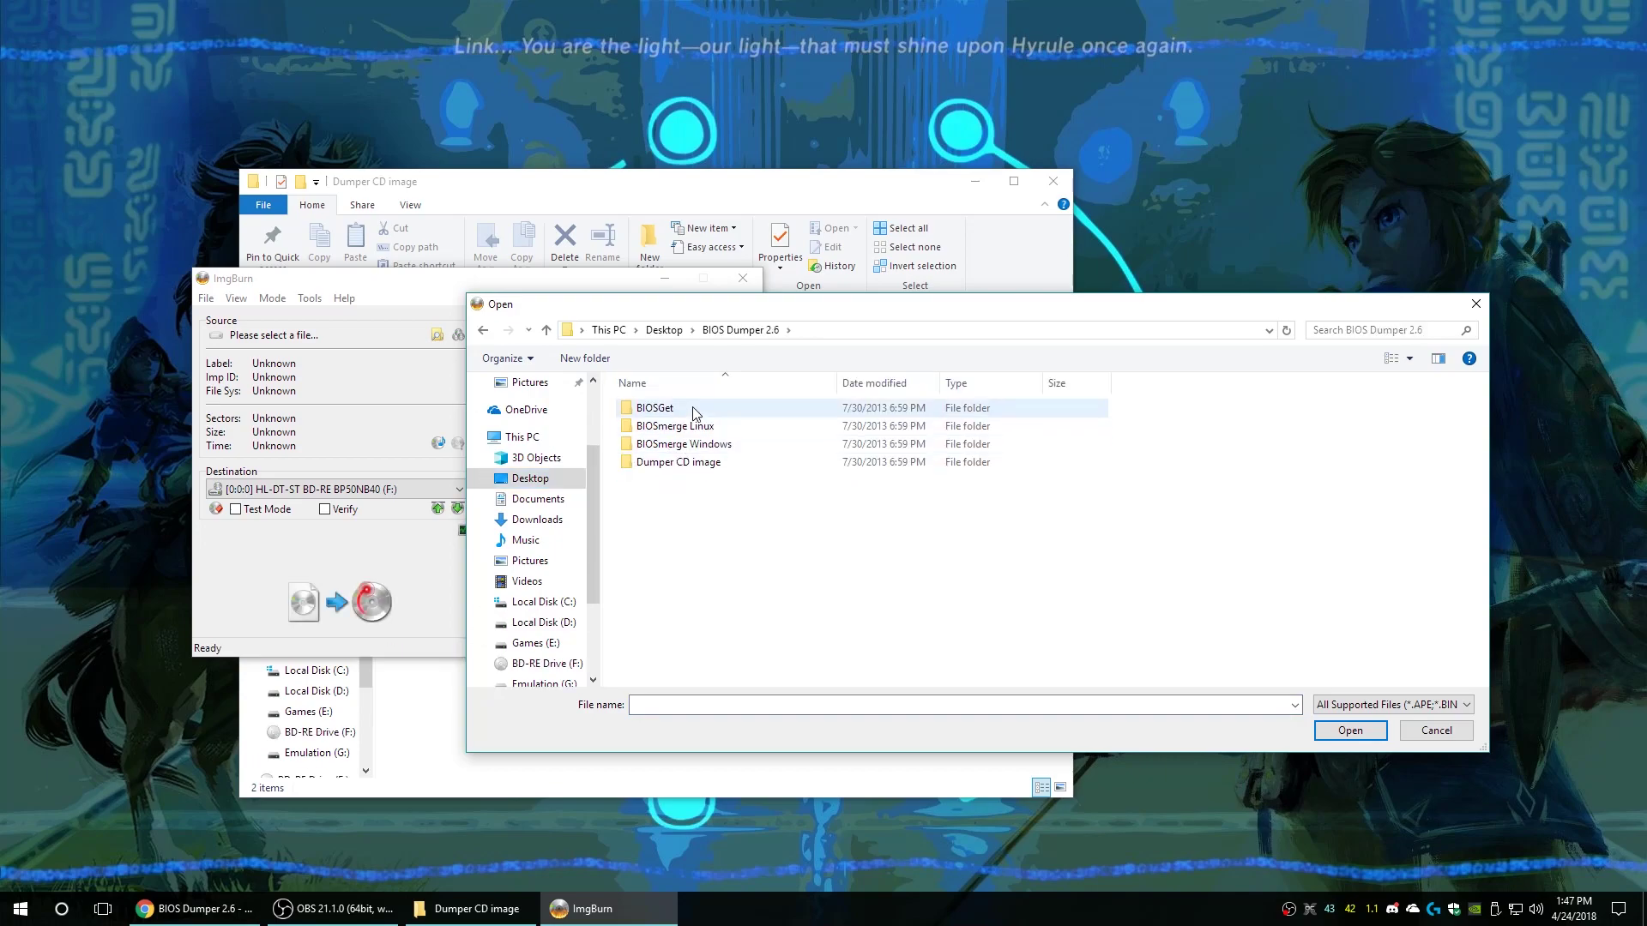
double_click(696, 463)
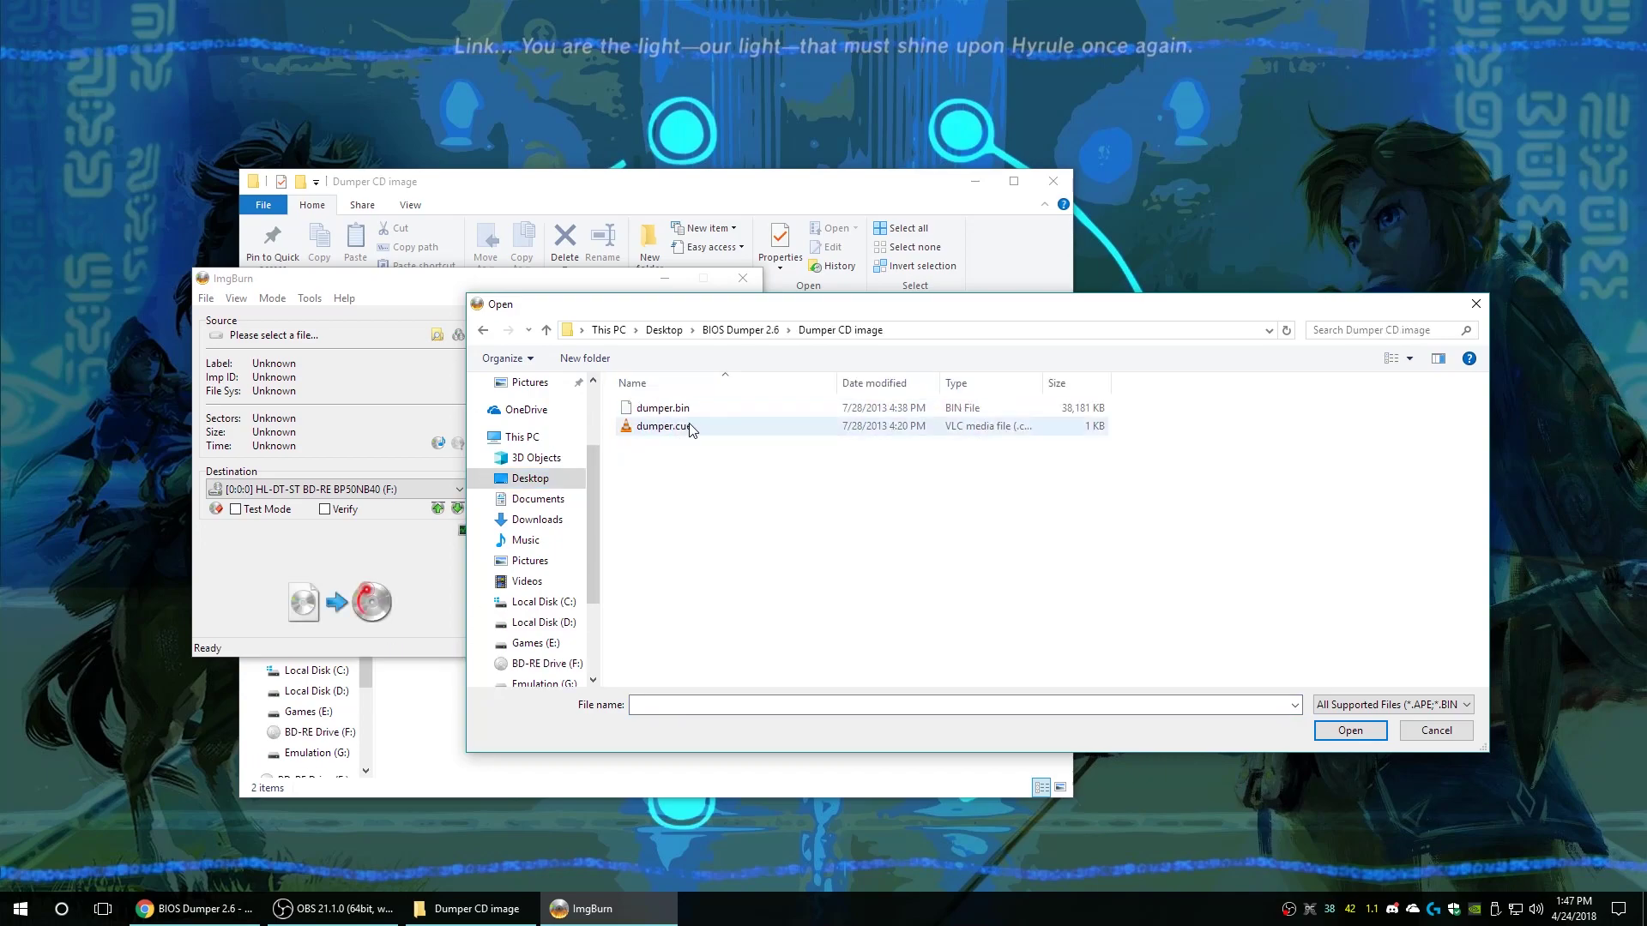
double_click(691, 427)
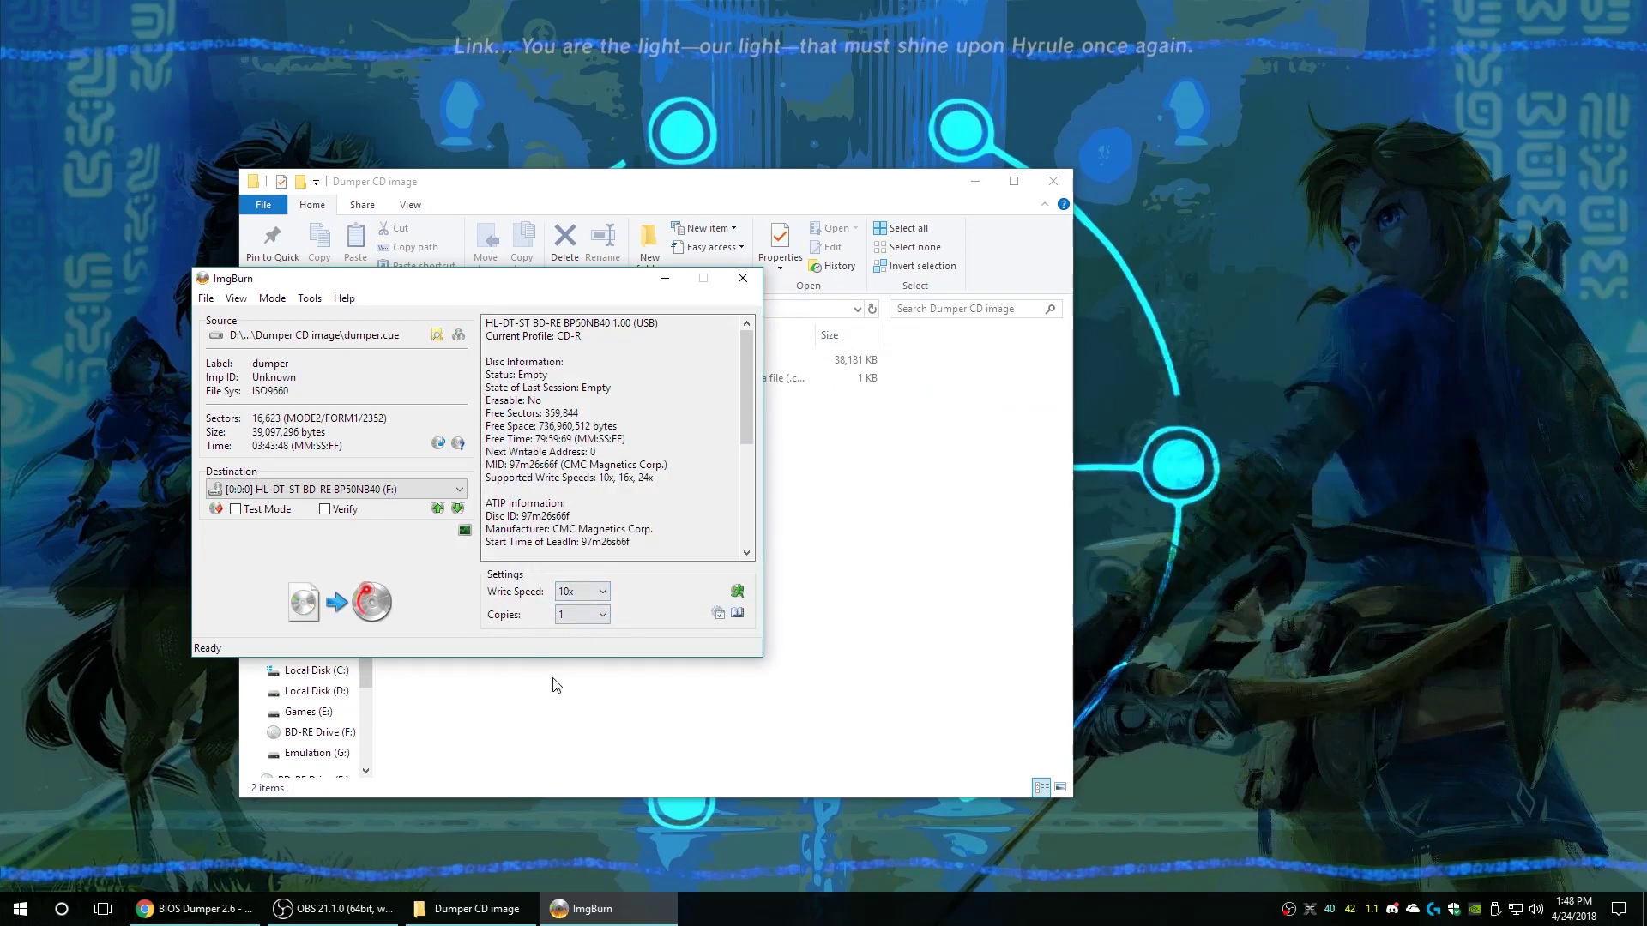
click(365, 598)
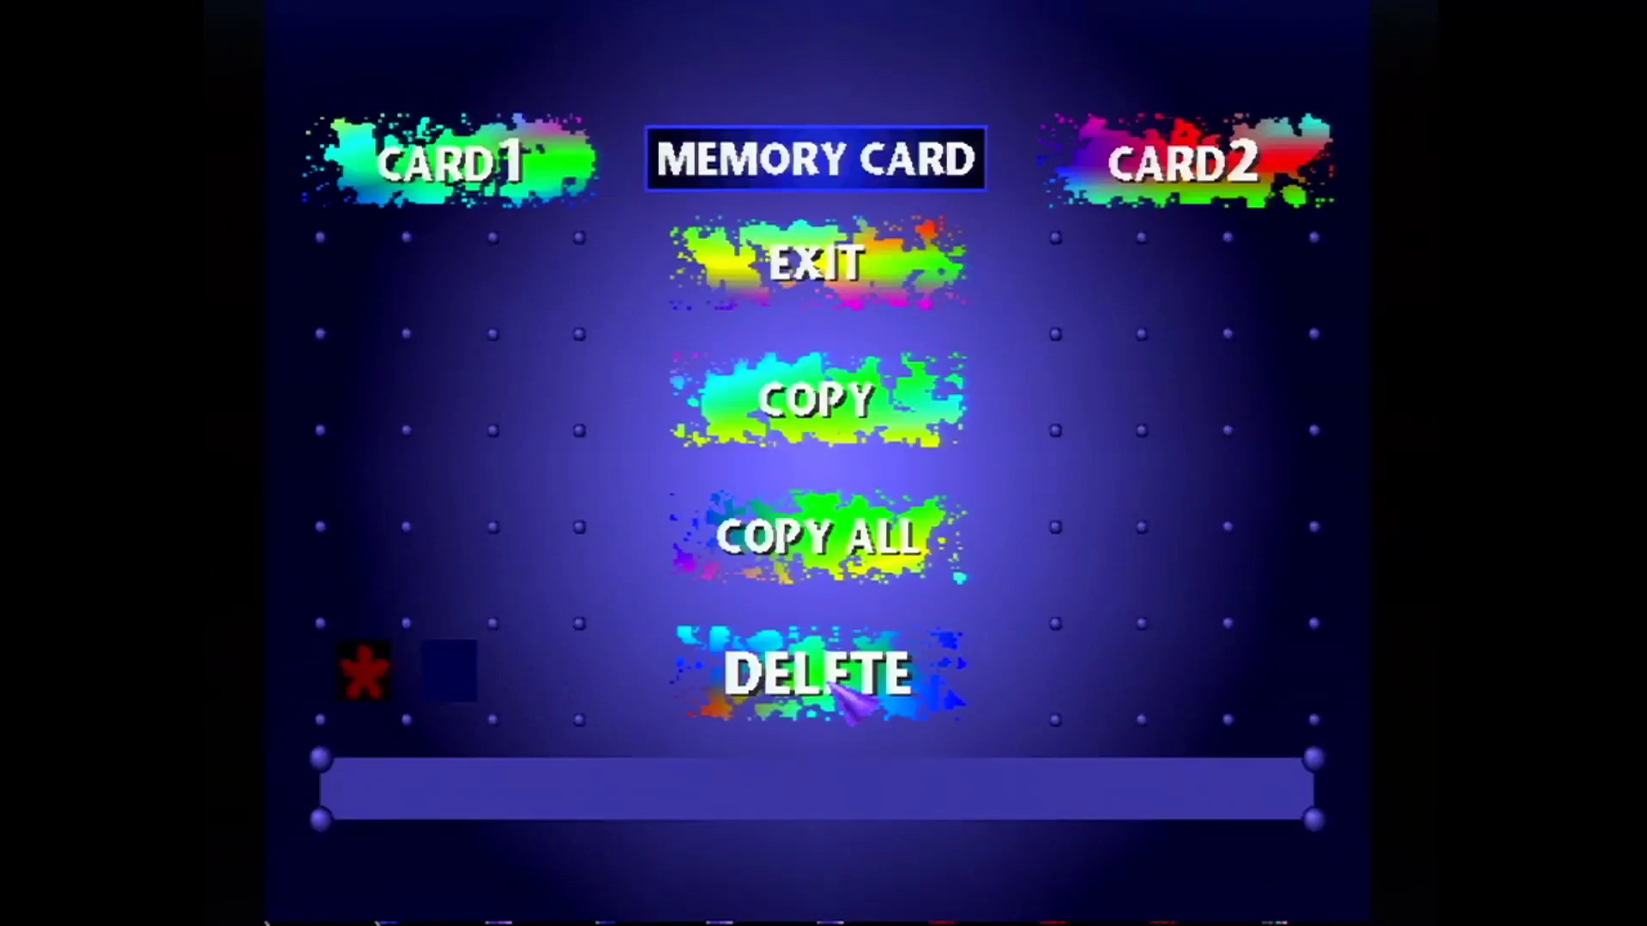
Delete the Great Valley Racing Adventure save from memory card 1
key(Up)
key(Up)
key(Down)
key(Down)
key(Return)
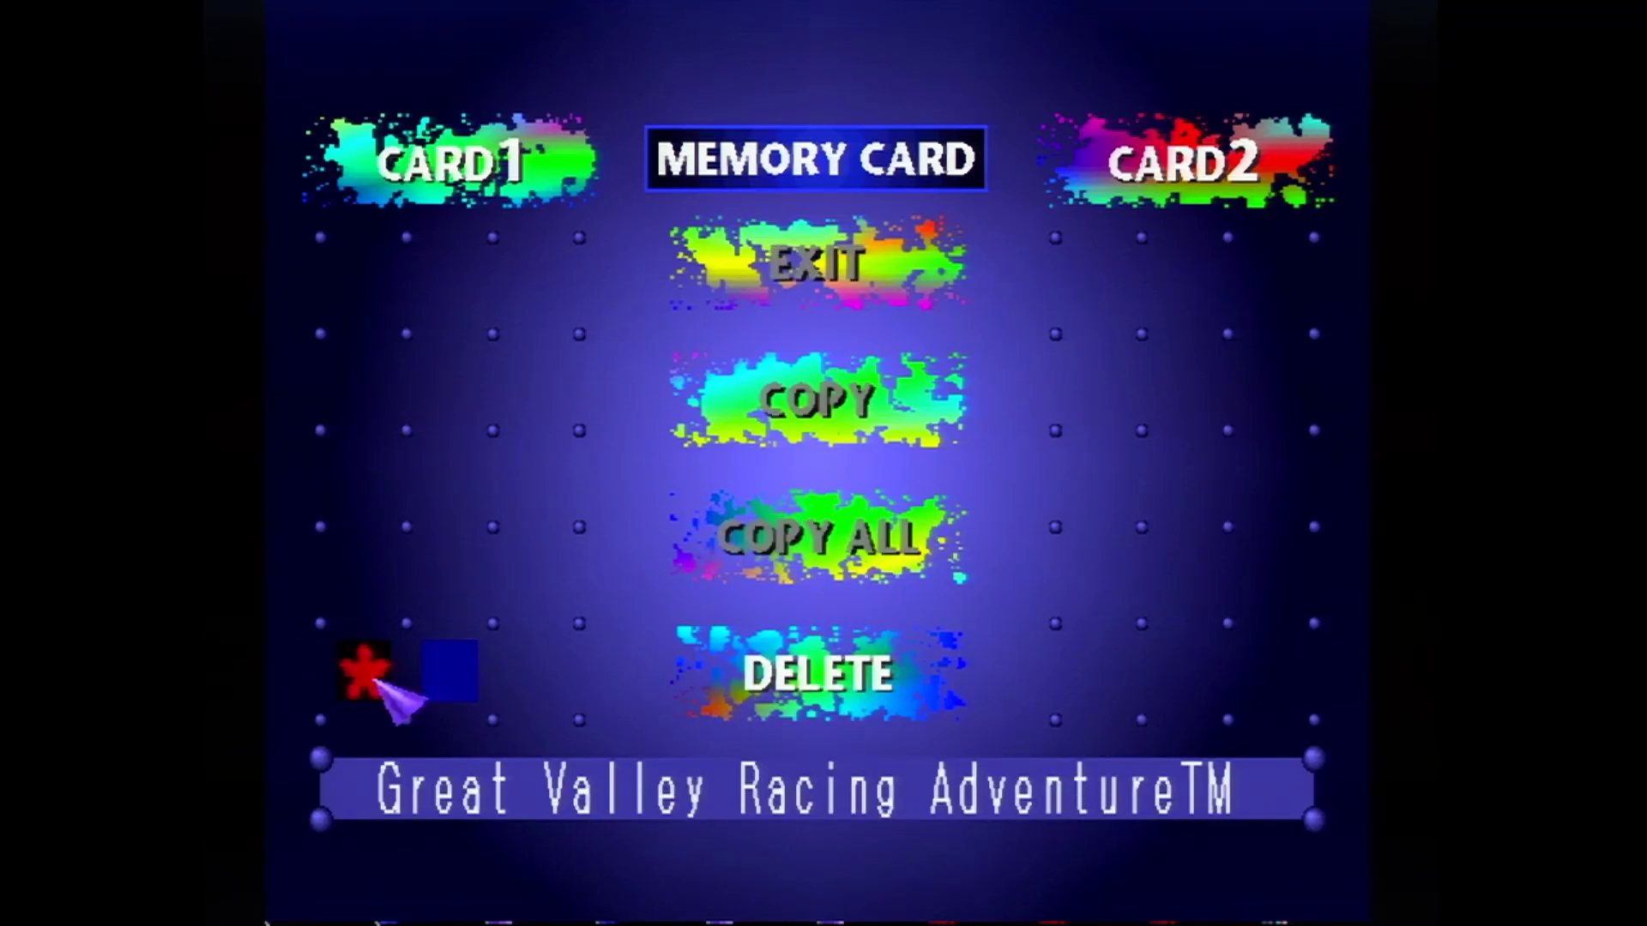
key(Return)
key(Left)
key(Return)
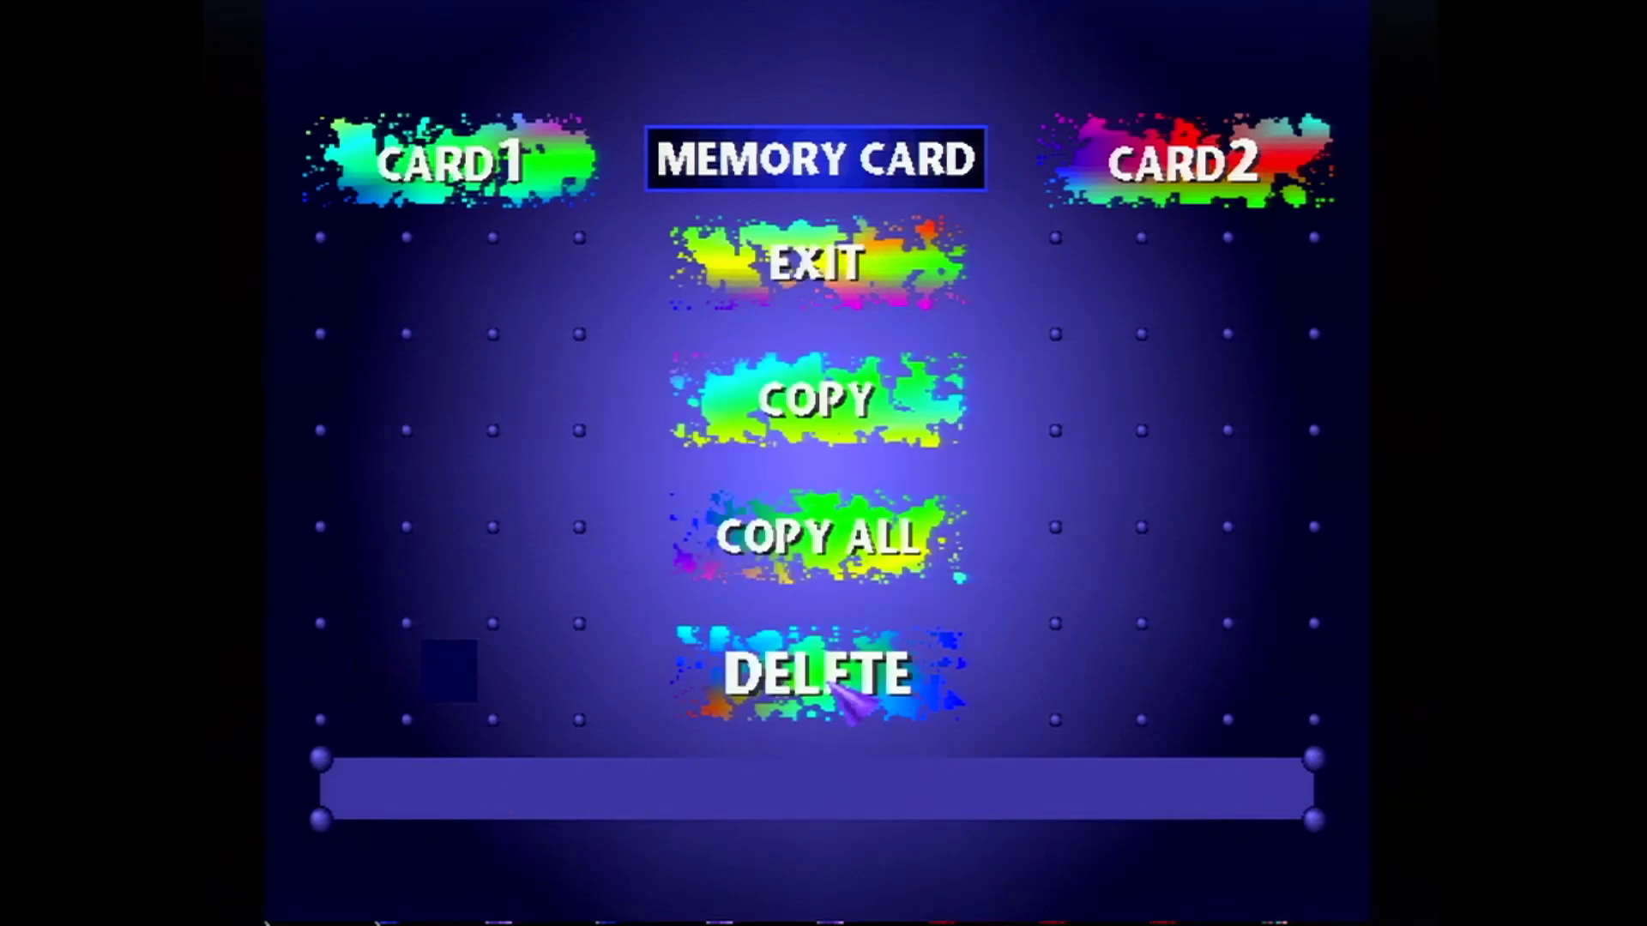
Delete the SUIKODEN codes save from memory card 1 as well
key(Return)
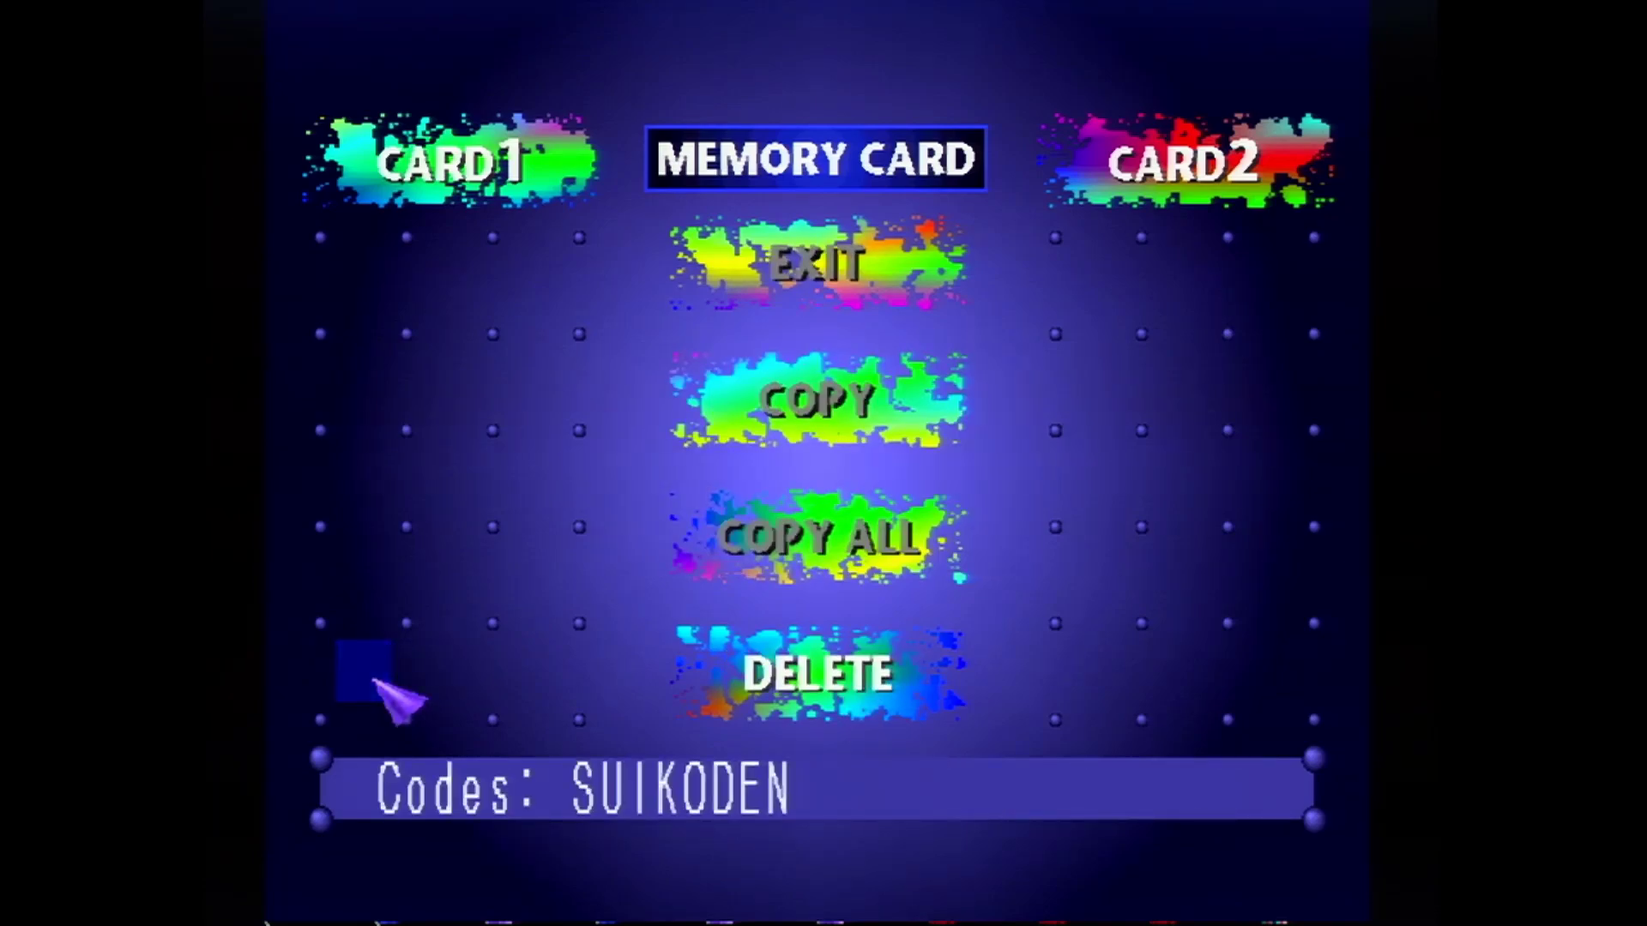
key(Return)
key(Left)
key(Return)
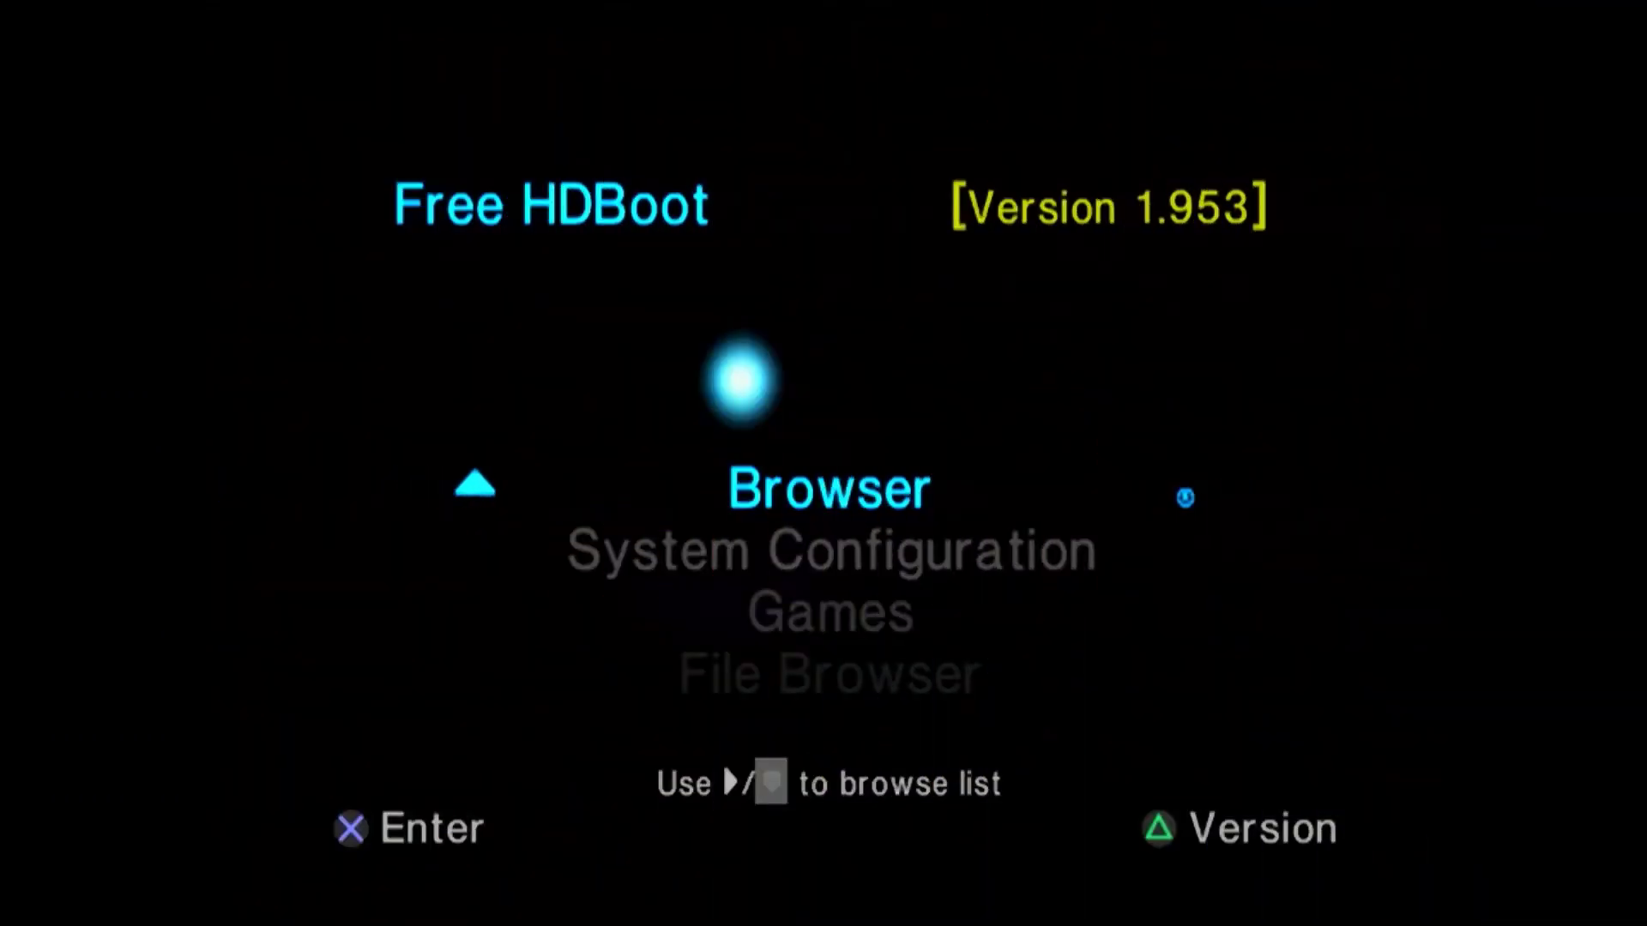
Launch the File Browser entry from the Free HDBoot menu
key(Down)
key(Down)
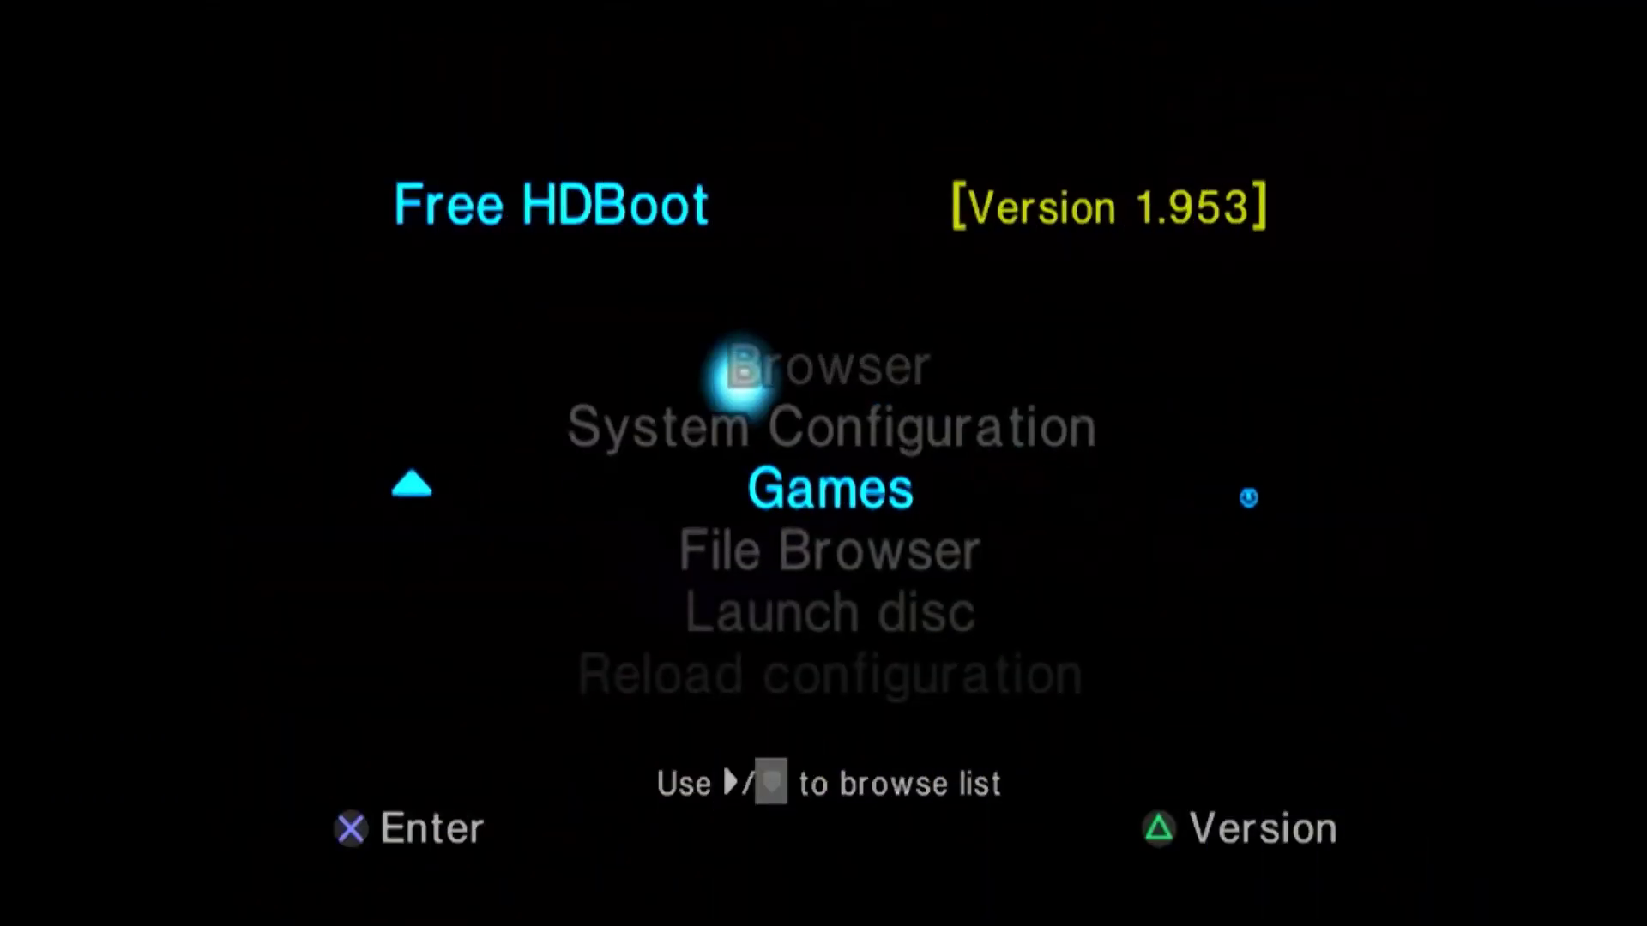
key(Down)
key(Down)
key(Down)
key(Down)
key(Up)
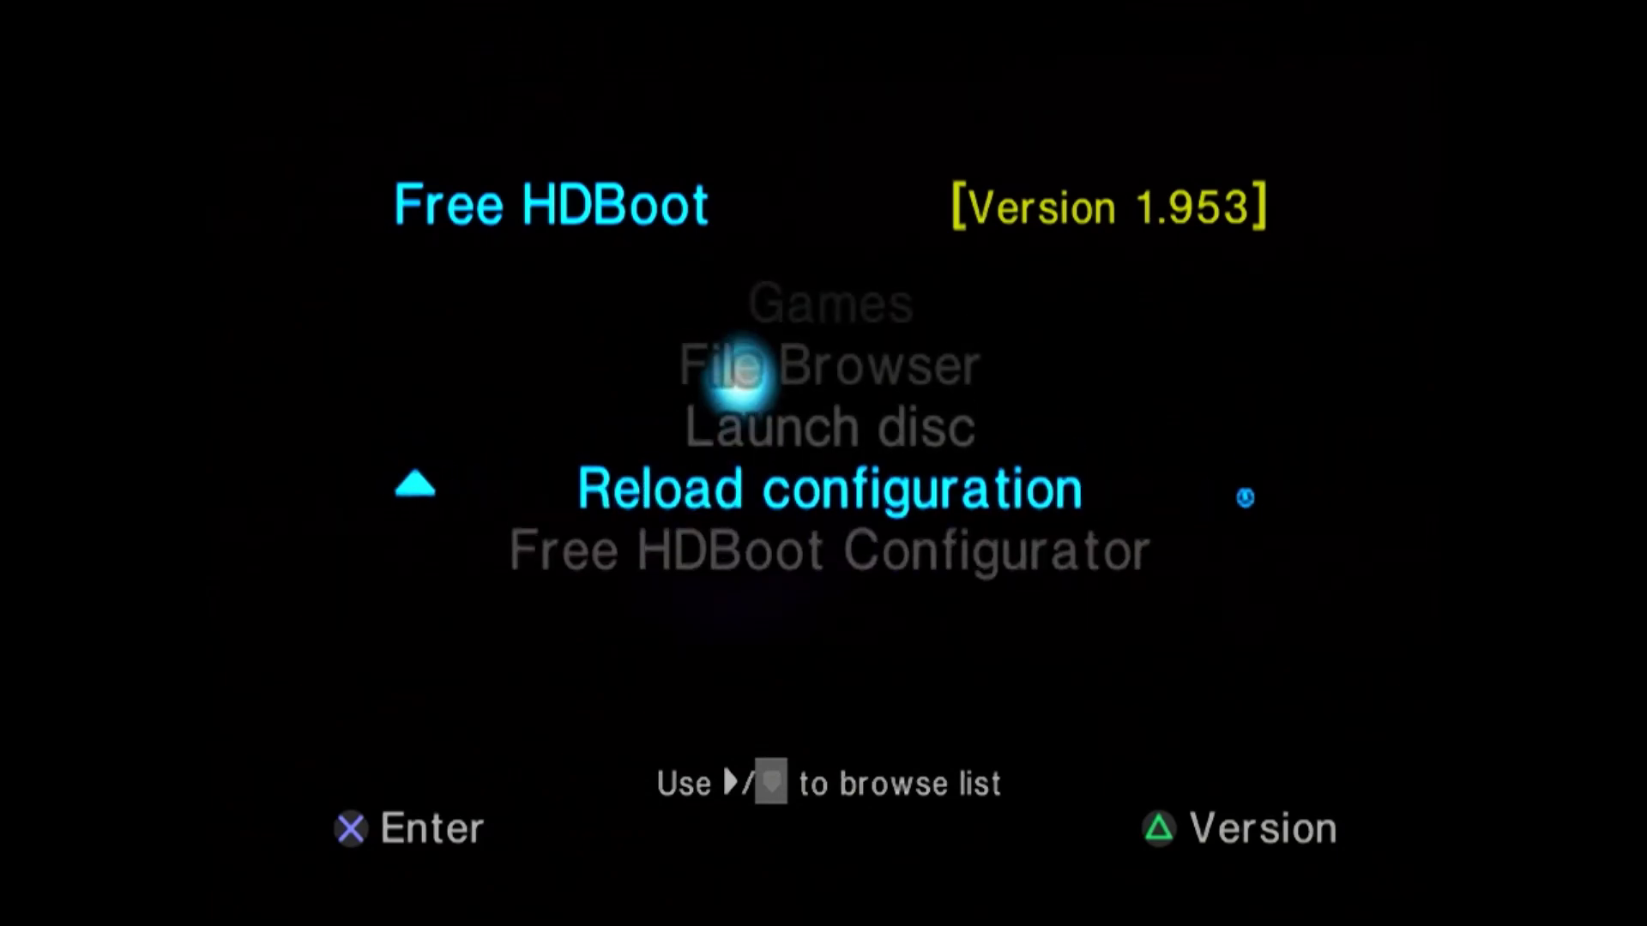
key(Up)
key(Up)
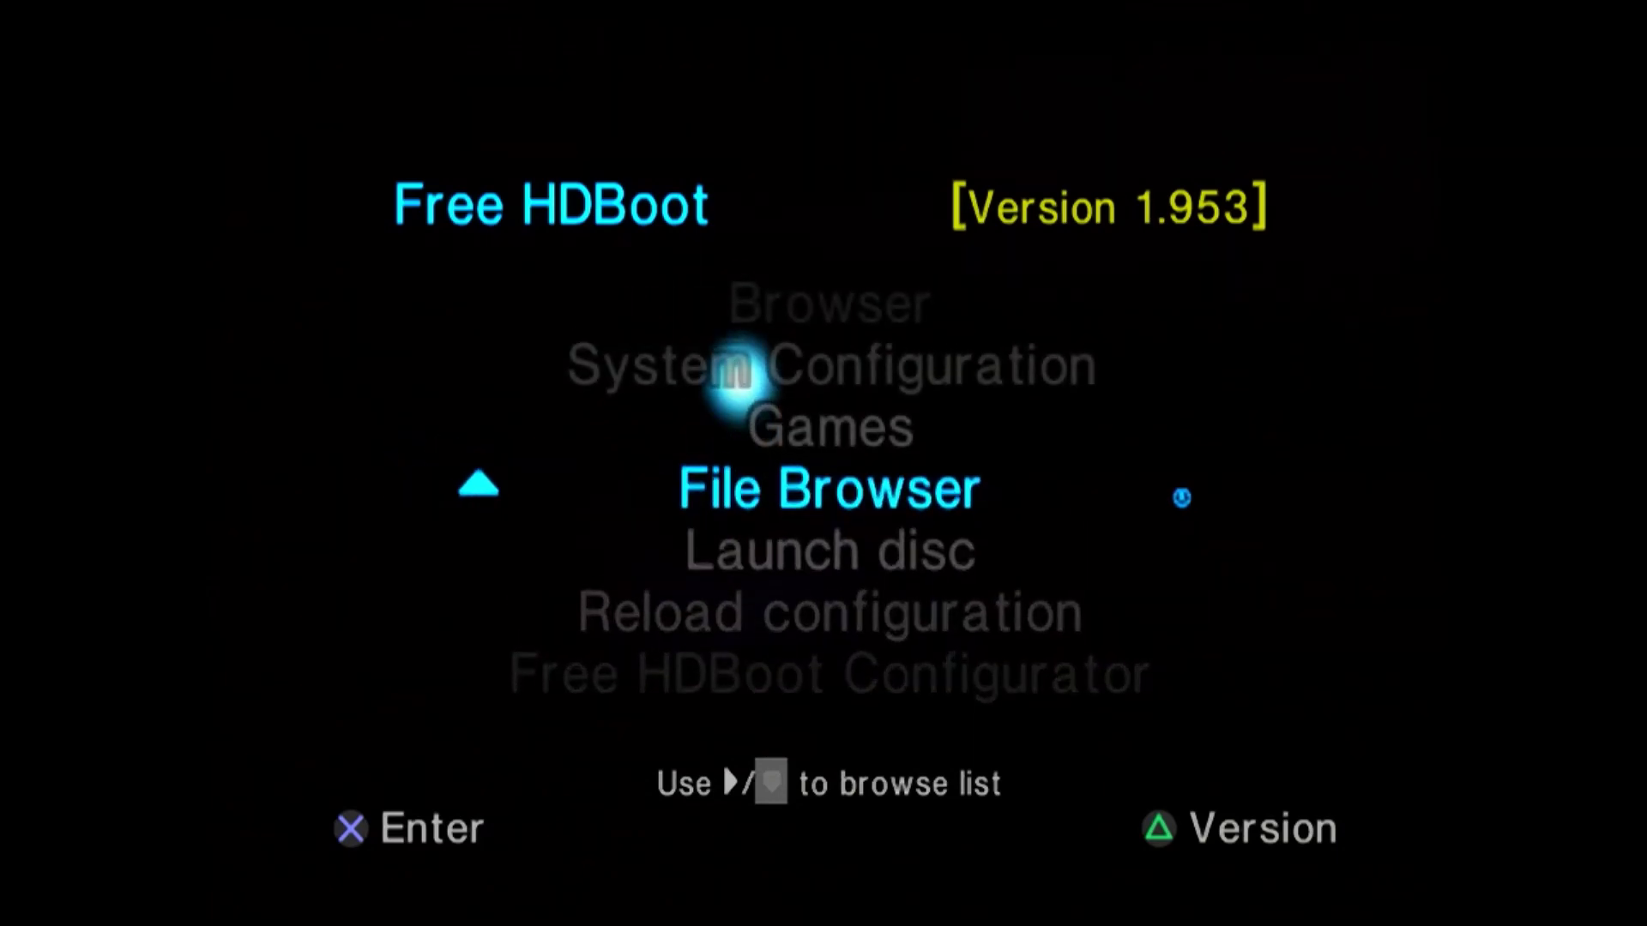
key(Return)
Open mc0:/ to list the 120KB BEFFFFFFFFFFBIOSPT1 dump file
key(Return)
key(Down)
key(Up)
key(Down)
Copy the BEFFFFFFFFFFBIOSPT1 file on mc0:/ via the R1 file operations menu
key(Up)
key(Return)
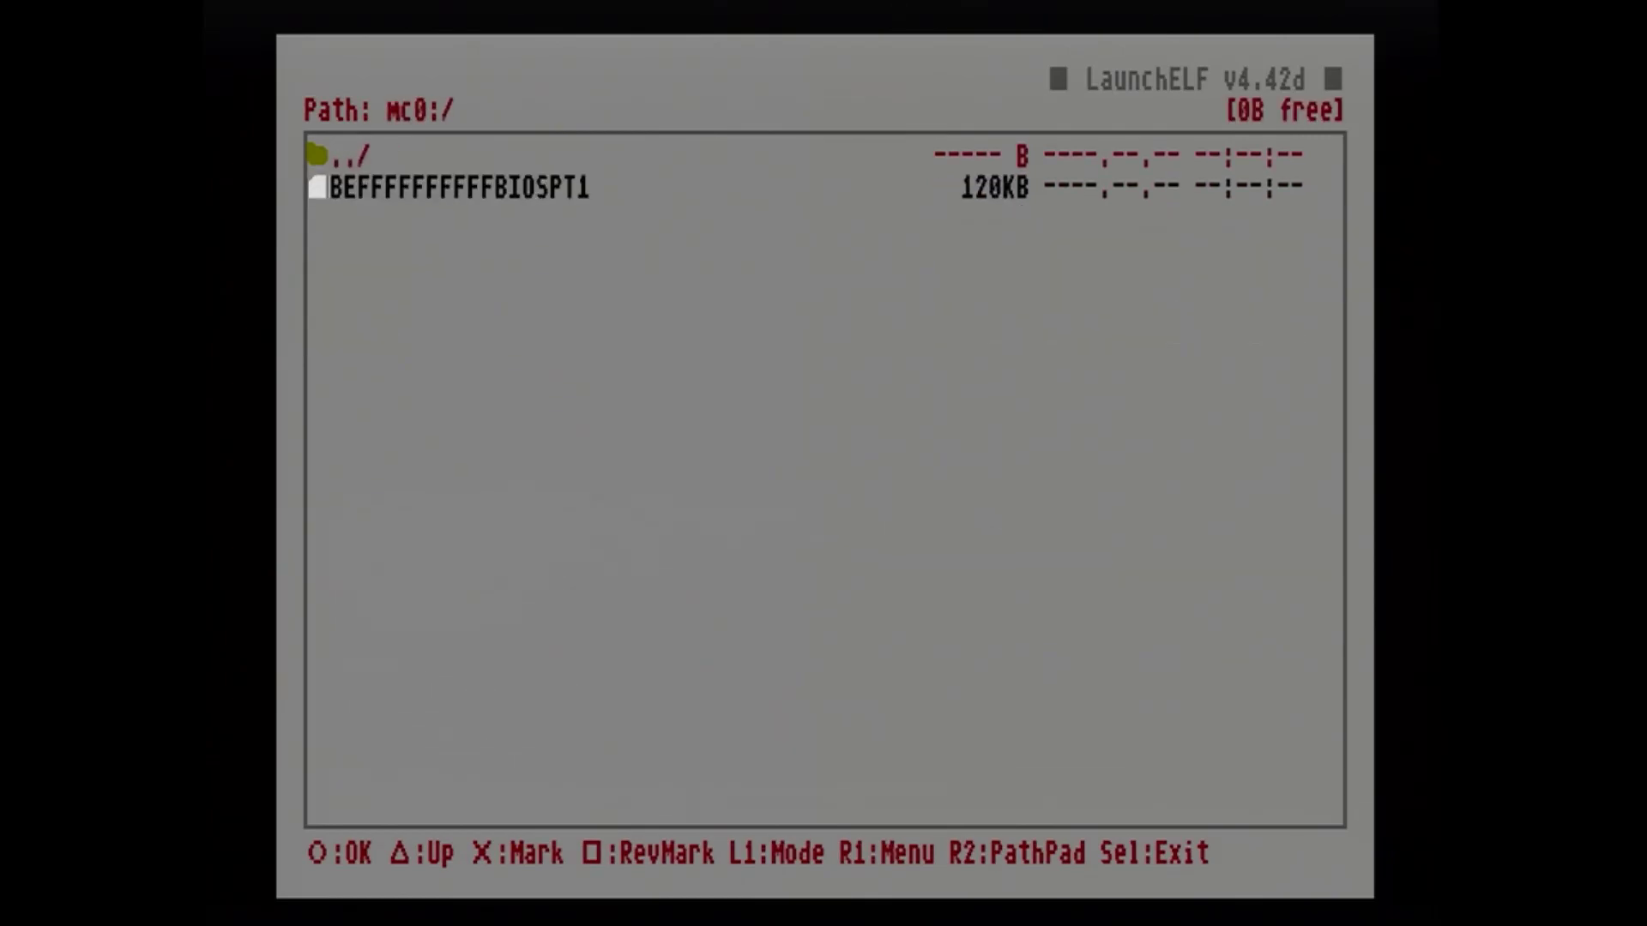
key(Down)
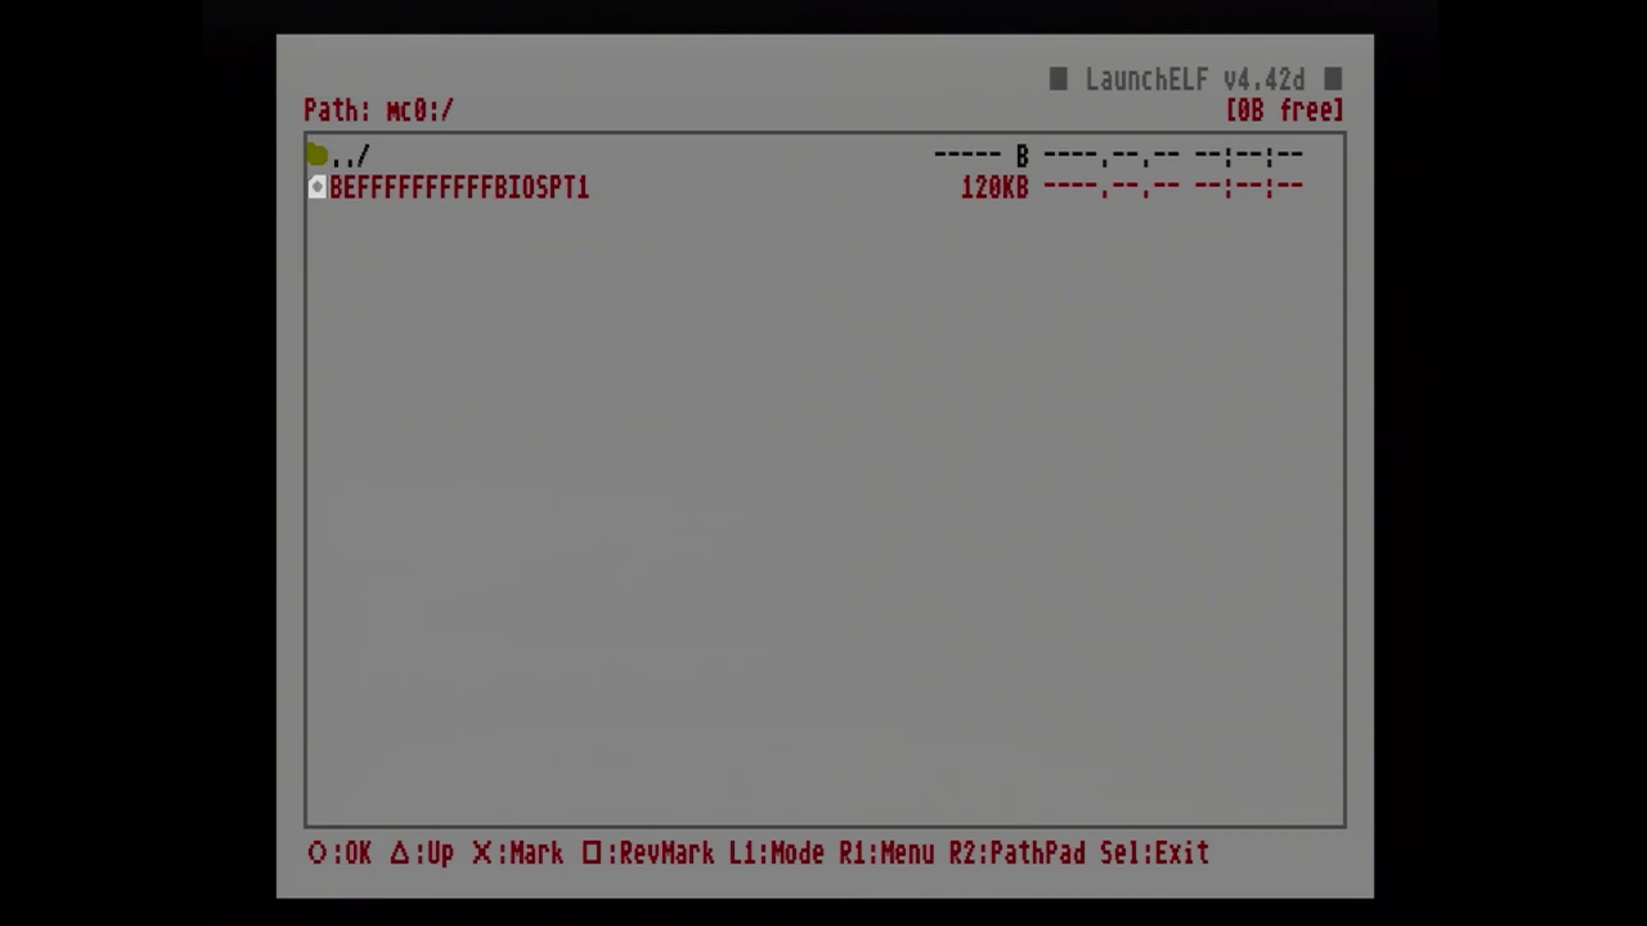
key(e)
key(Down)
key(Return)
key(e)
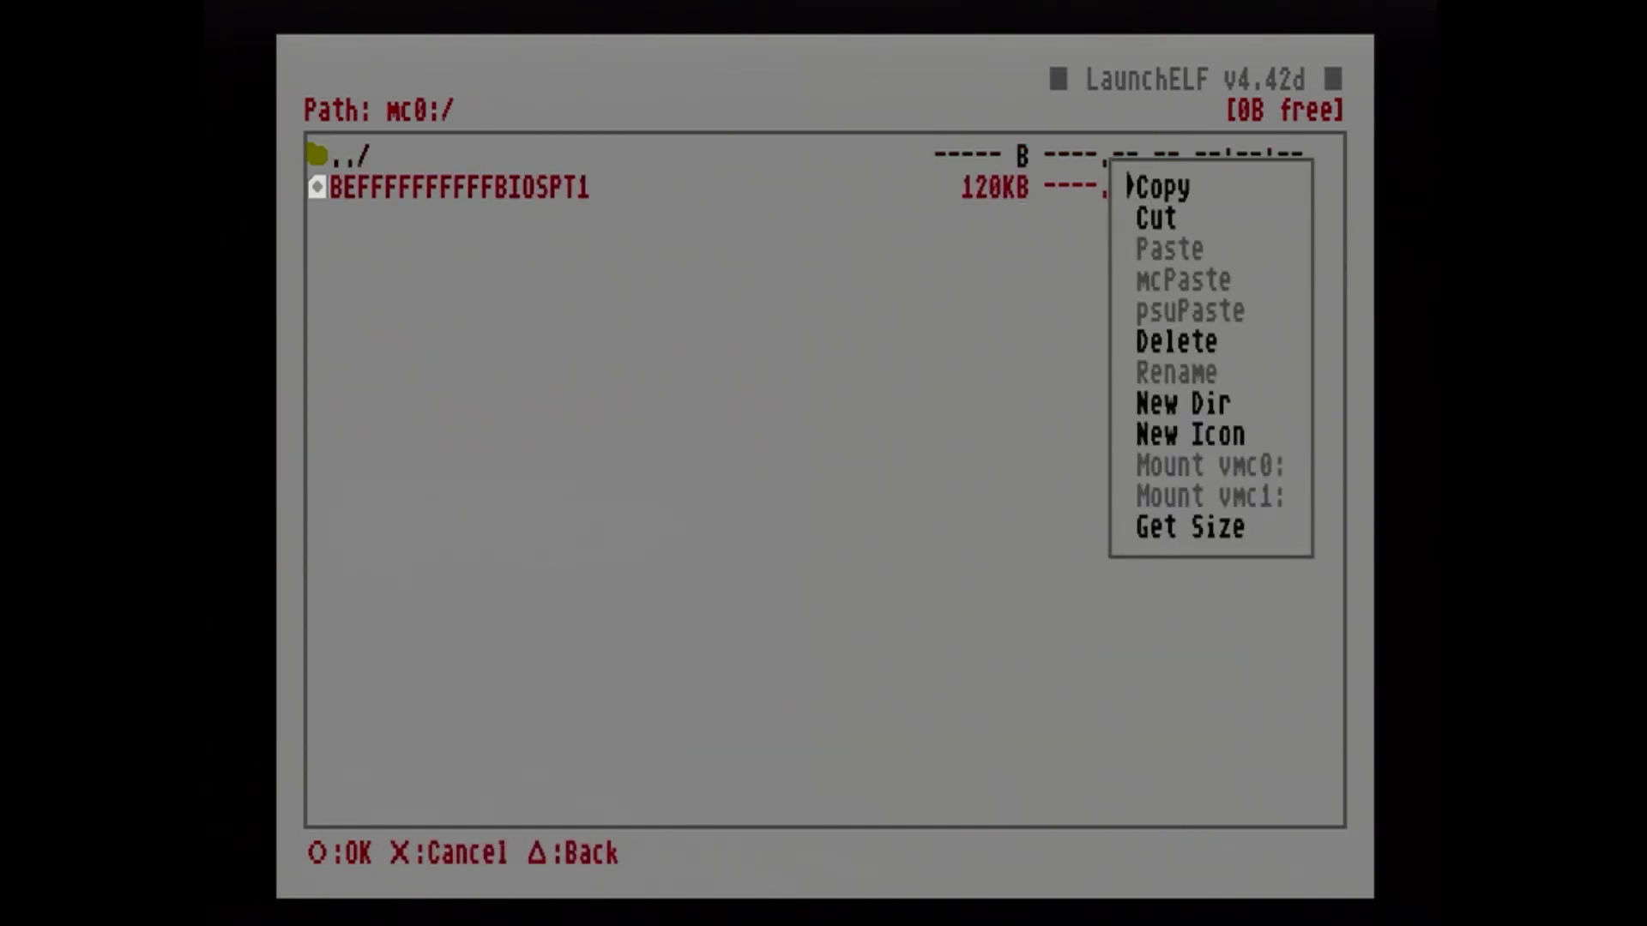
key(Down)
key(Return)
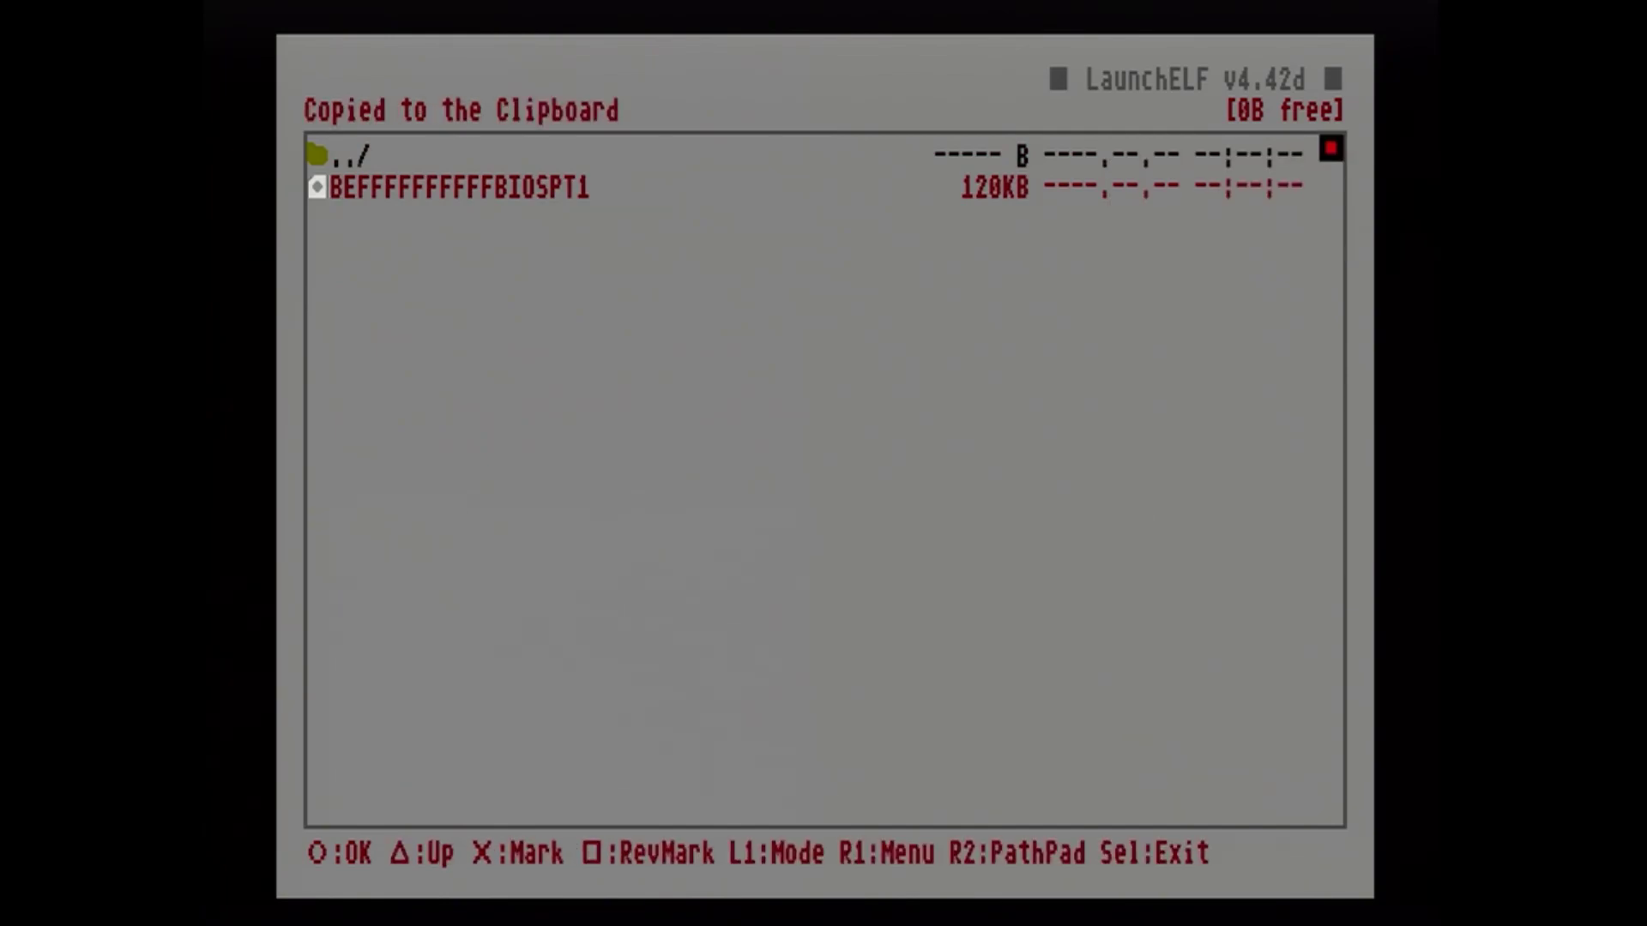
Paste the BIOS part file into mass:/ and choose OK to continue the transfer
key(BackSpace)
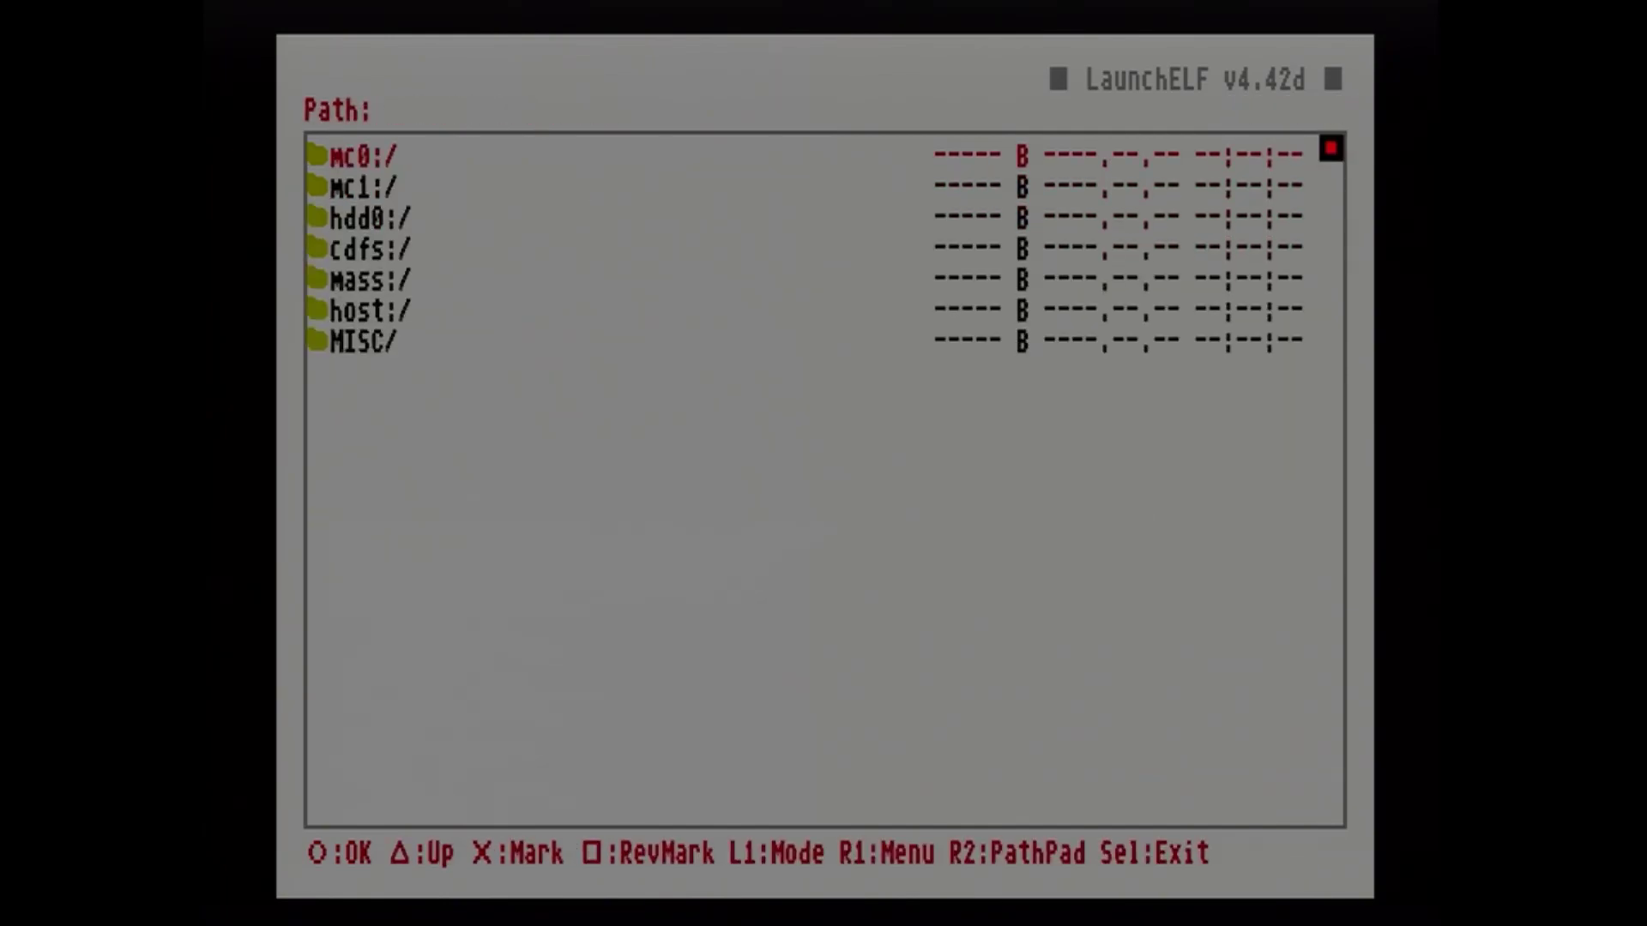
key(Down)
key(Down)
key(Down)
key(Down)
key(Return)
key(Down)
key(Down)
key(Down)
key(Down)
key(Down)
key(Down)
key(Down)
key(r)
key(Down)
key(Down)
key(Return)
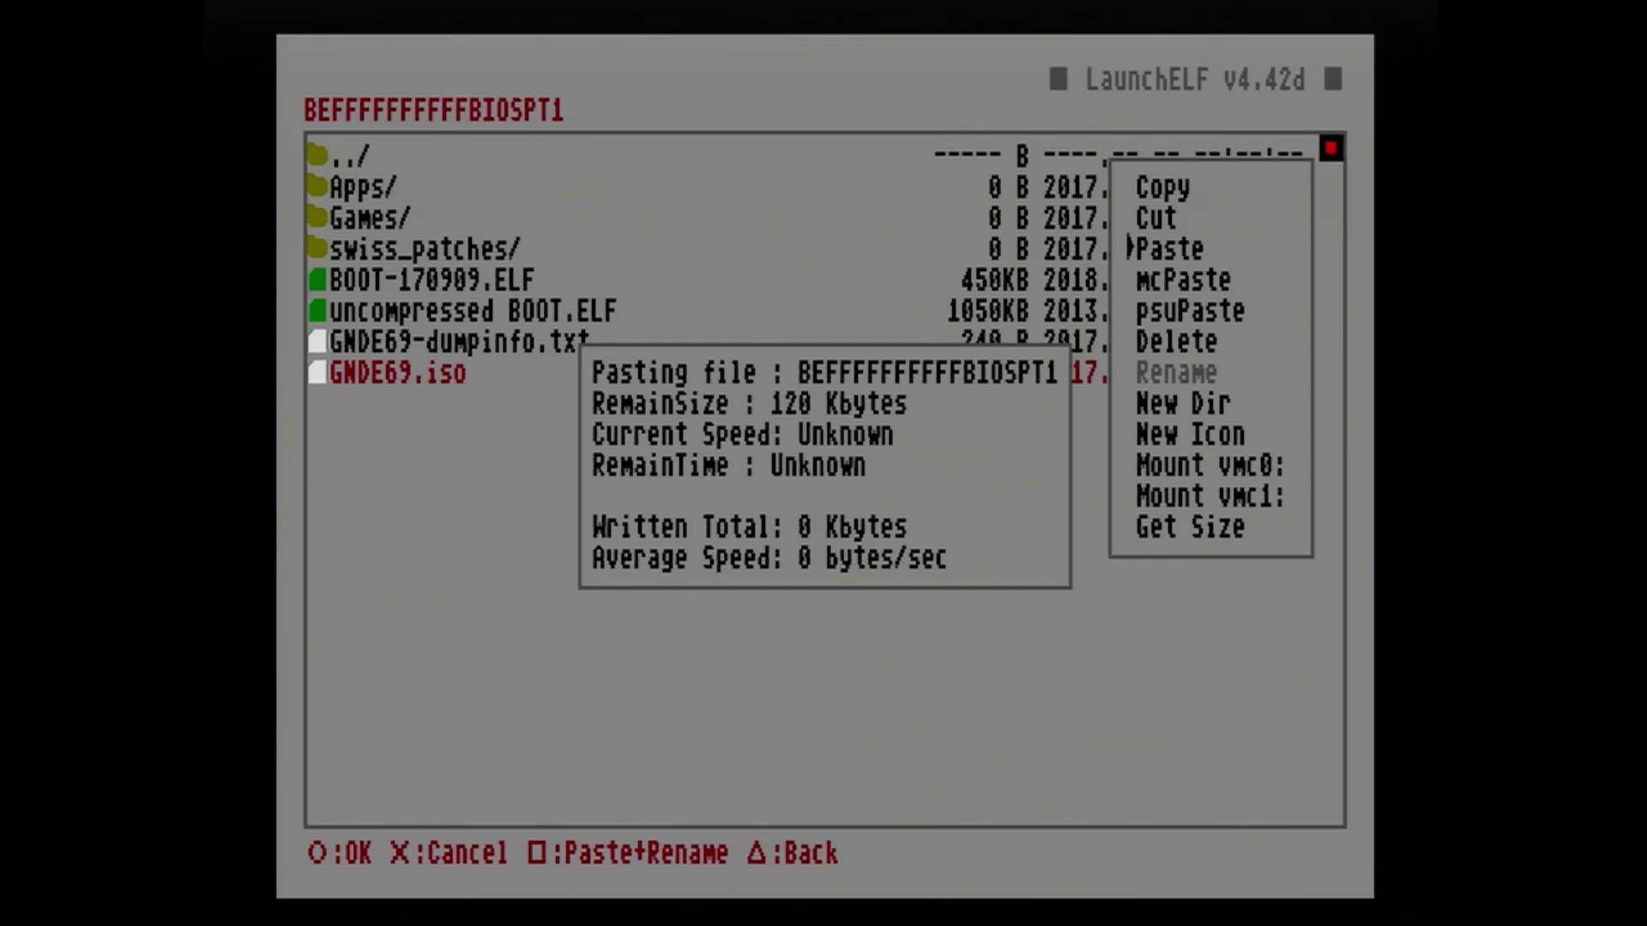
key(Escape)
key(Right)
key(Left)
key(Return)
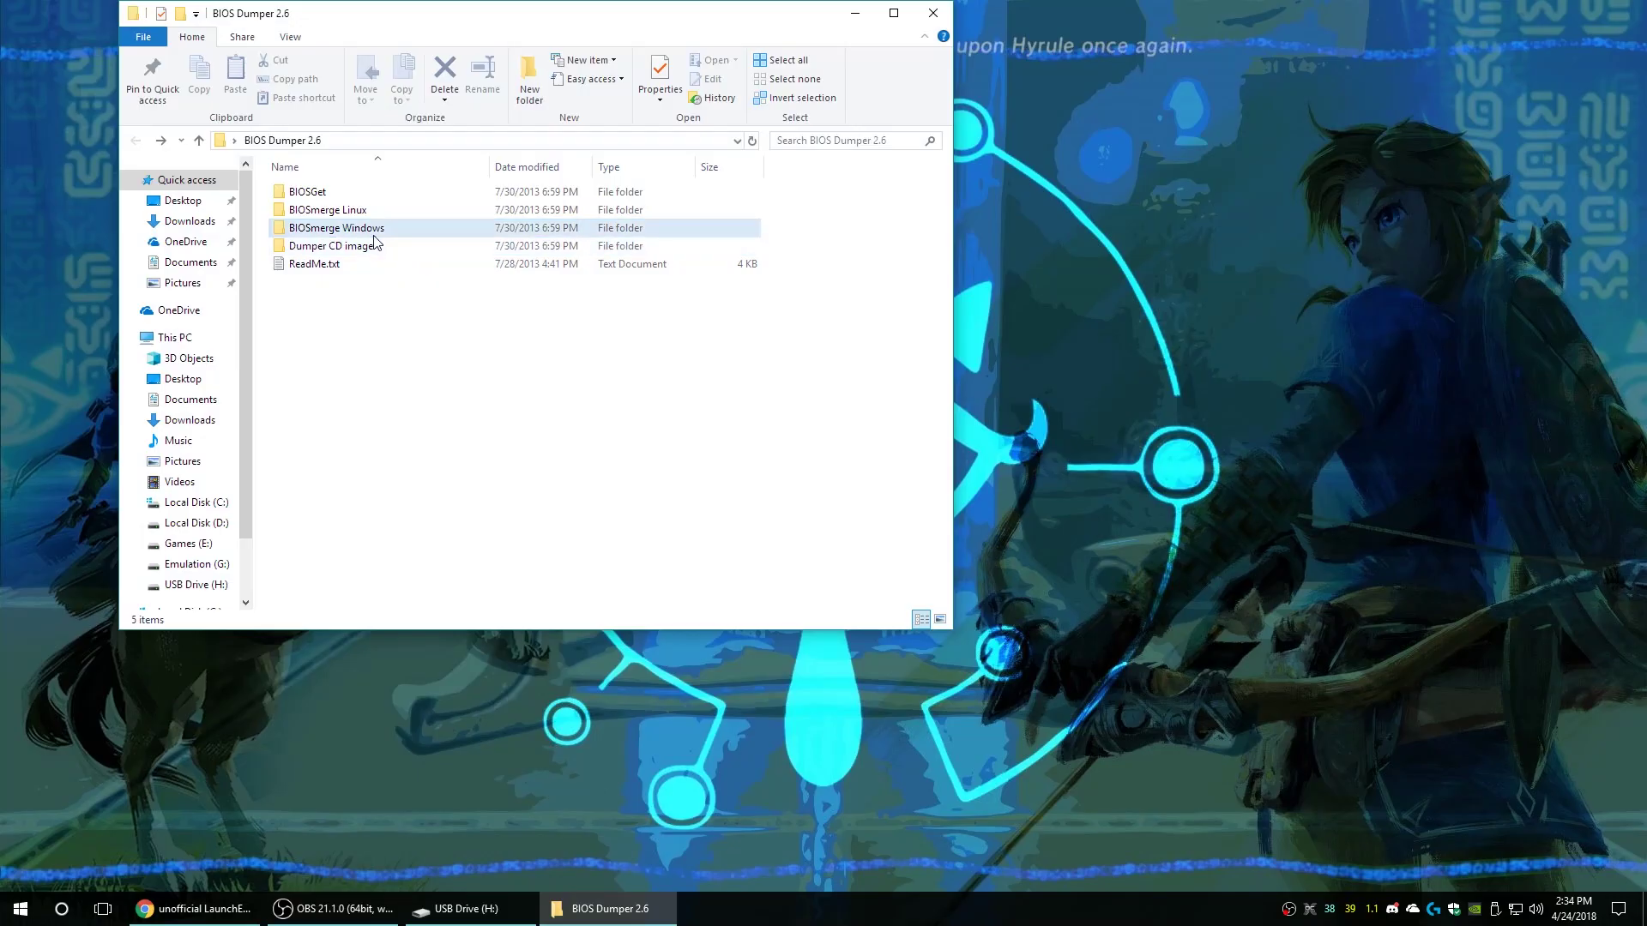
Copy the five BIOSPT files from USB Drive (H:) into BIOSmerge Windows and try BIOSmerge.exe
double_click(373, 230)
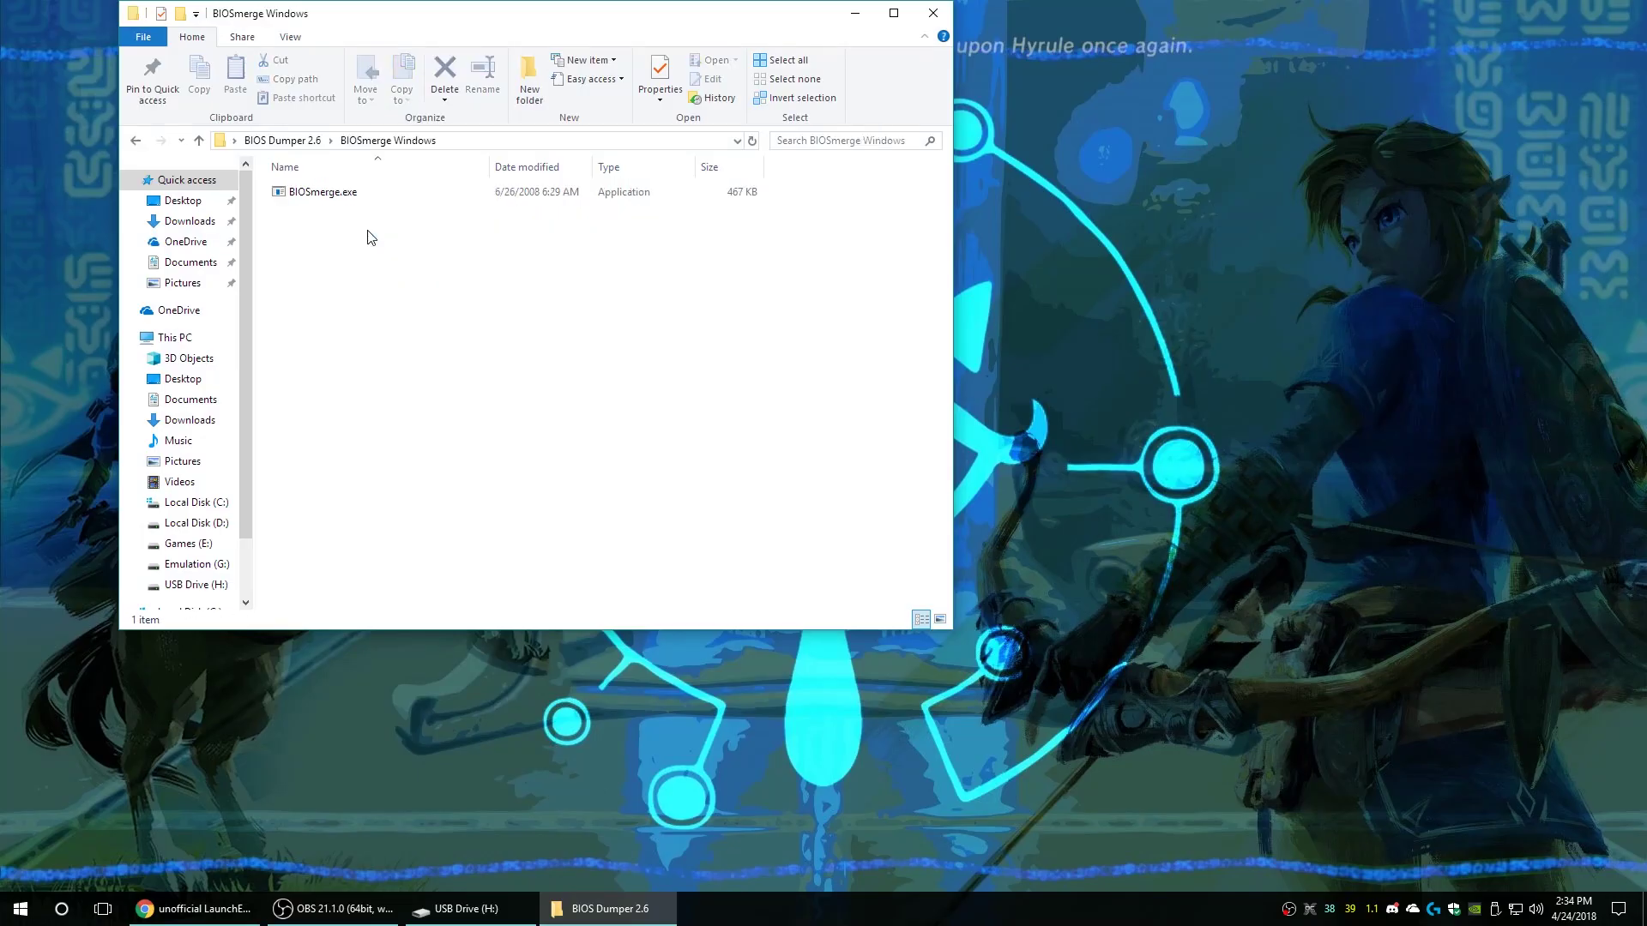
drag(504, 24, 999, 116)
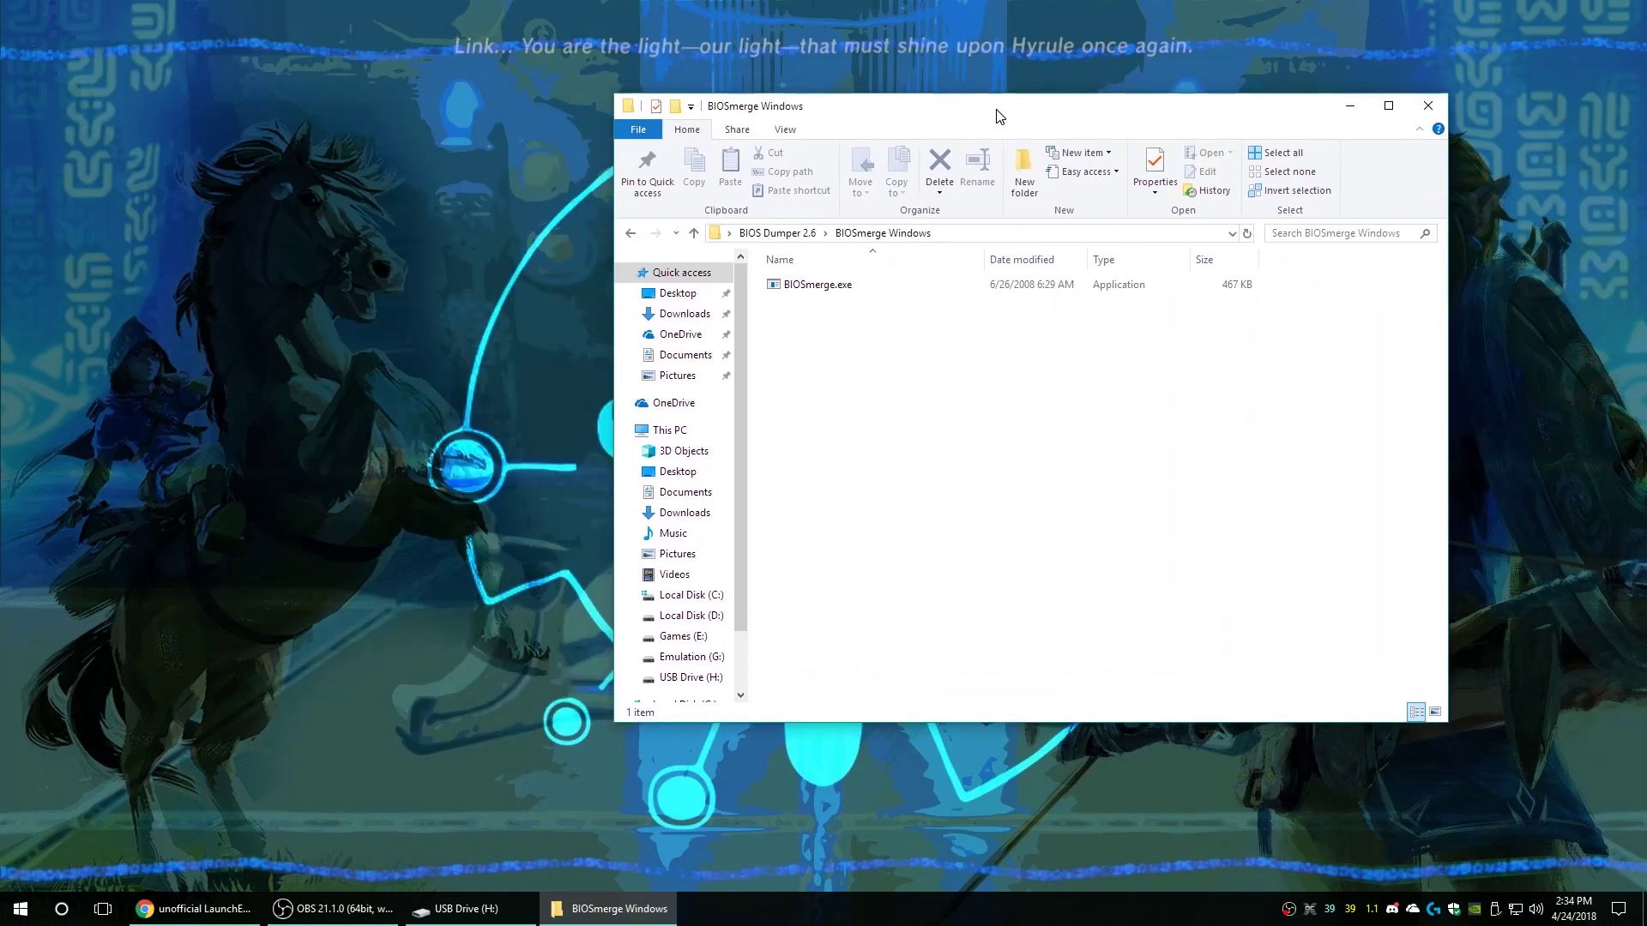
click(455, 908)
drag(650, 254, 568, 134)
drag(331, 363, 283, 434)
drag(270, 377, 1084, 504)
click(840, 430)
double_click(819, 376)
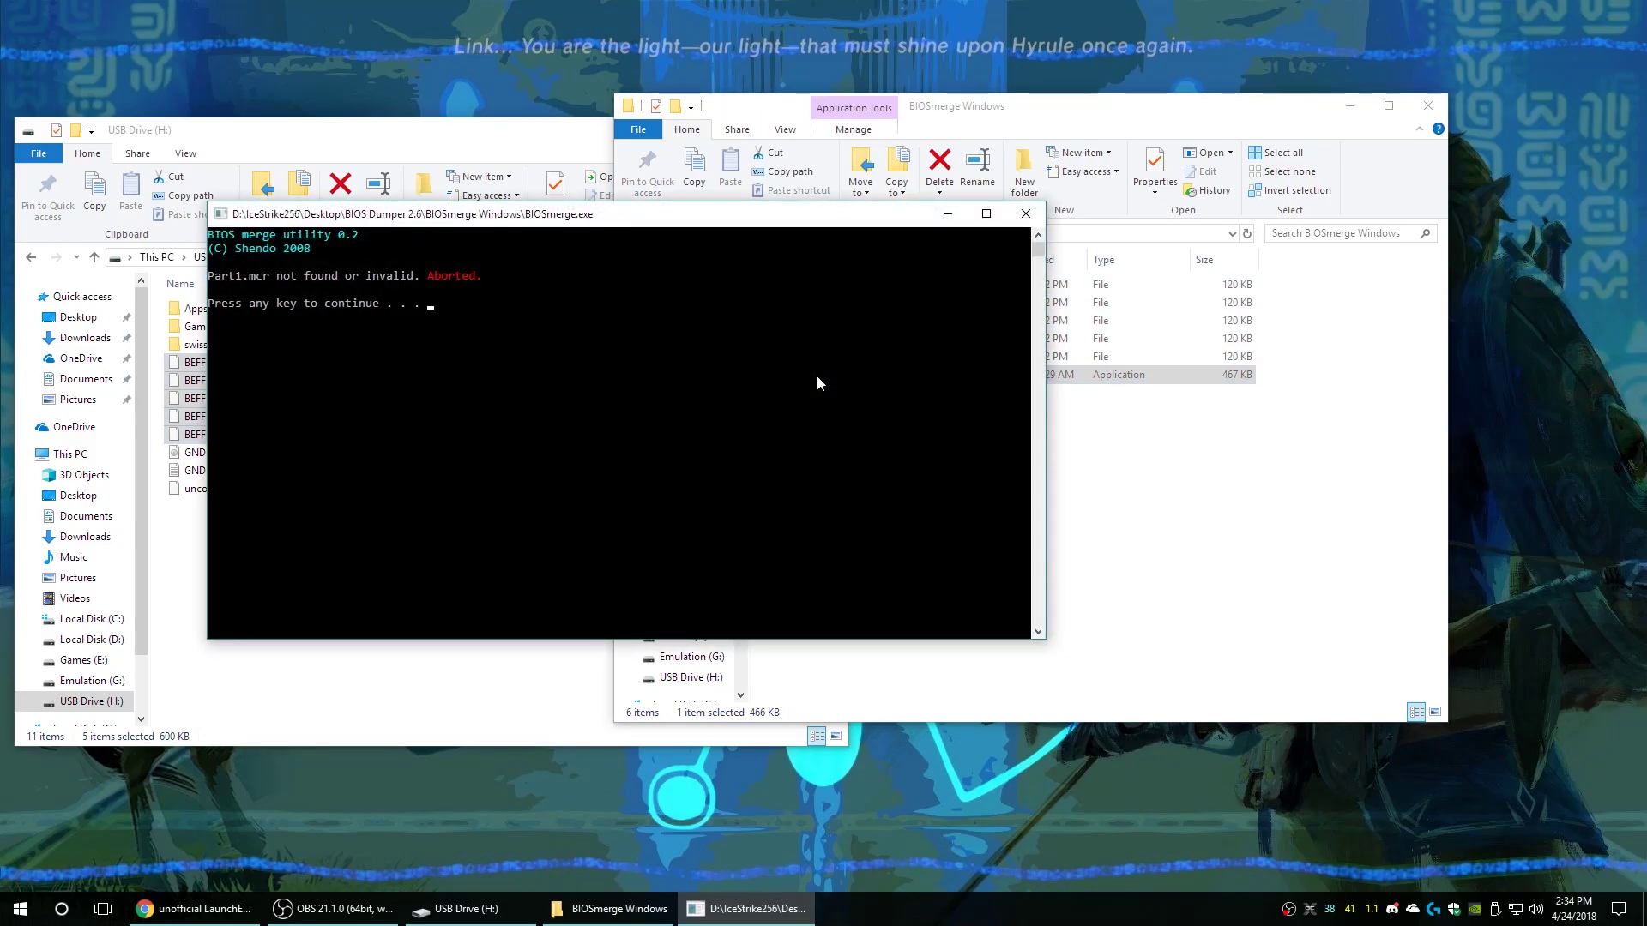
key(Return)
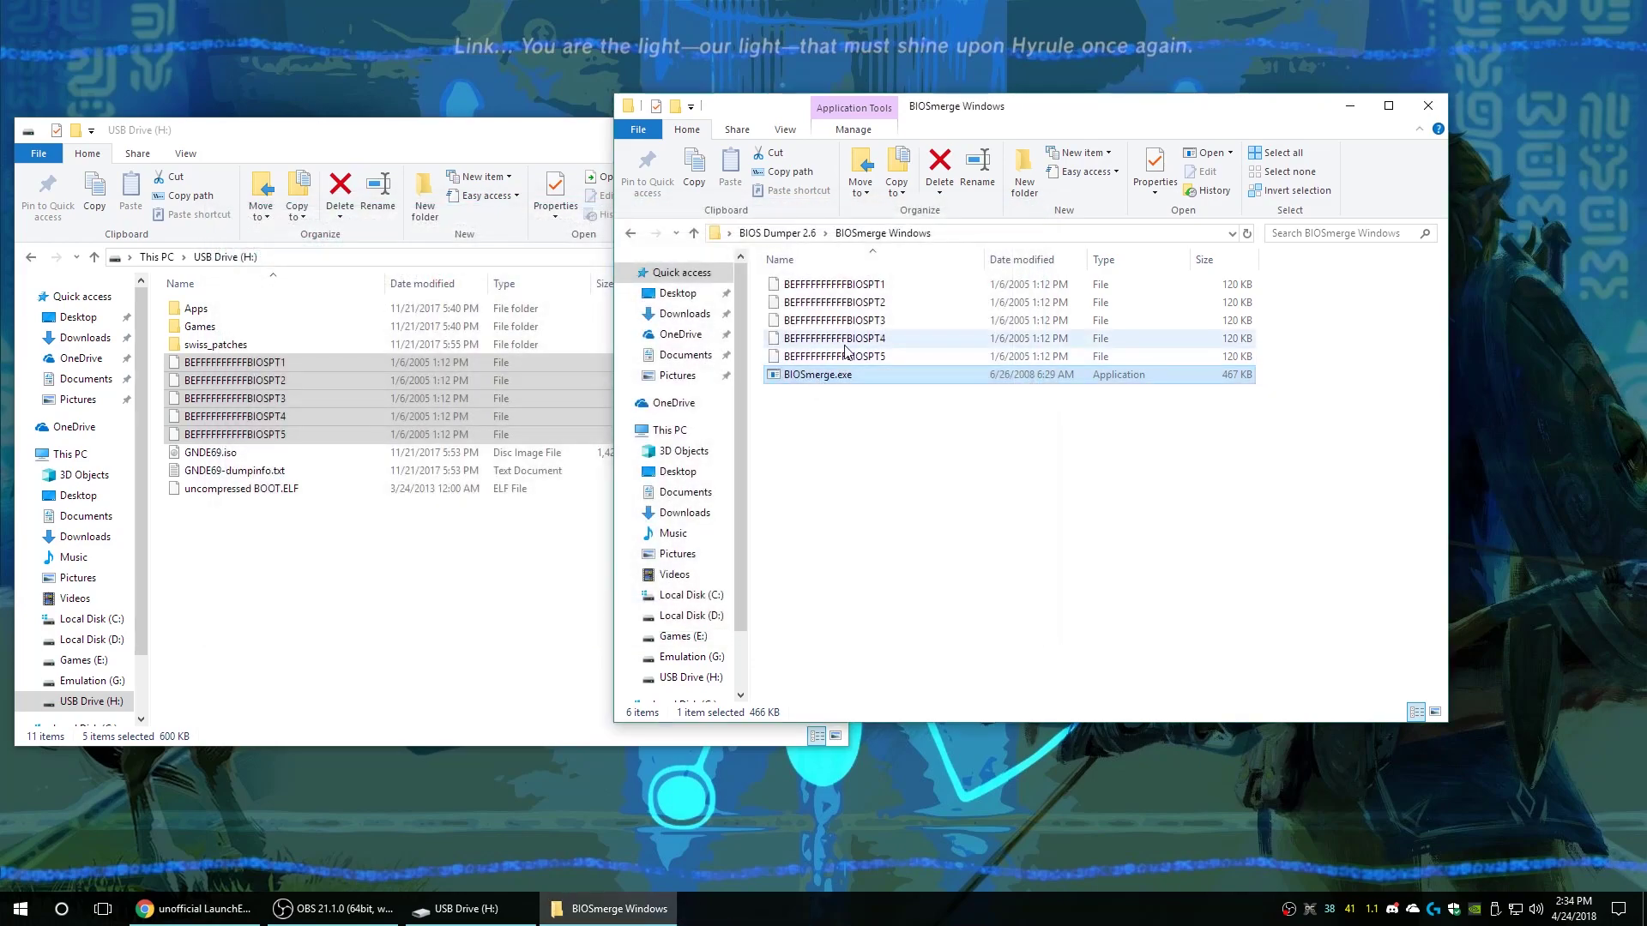
Check each copied BIOSPT1–PT5 part file, then switch to the emutopia MemcardRex page
click(872, 290)
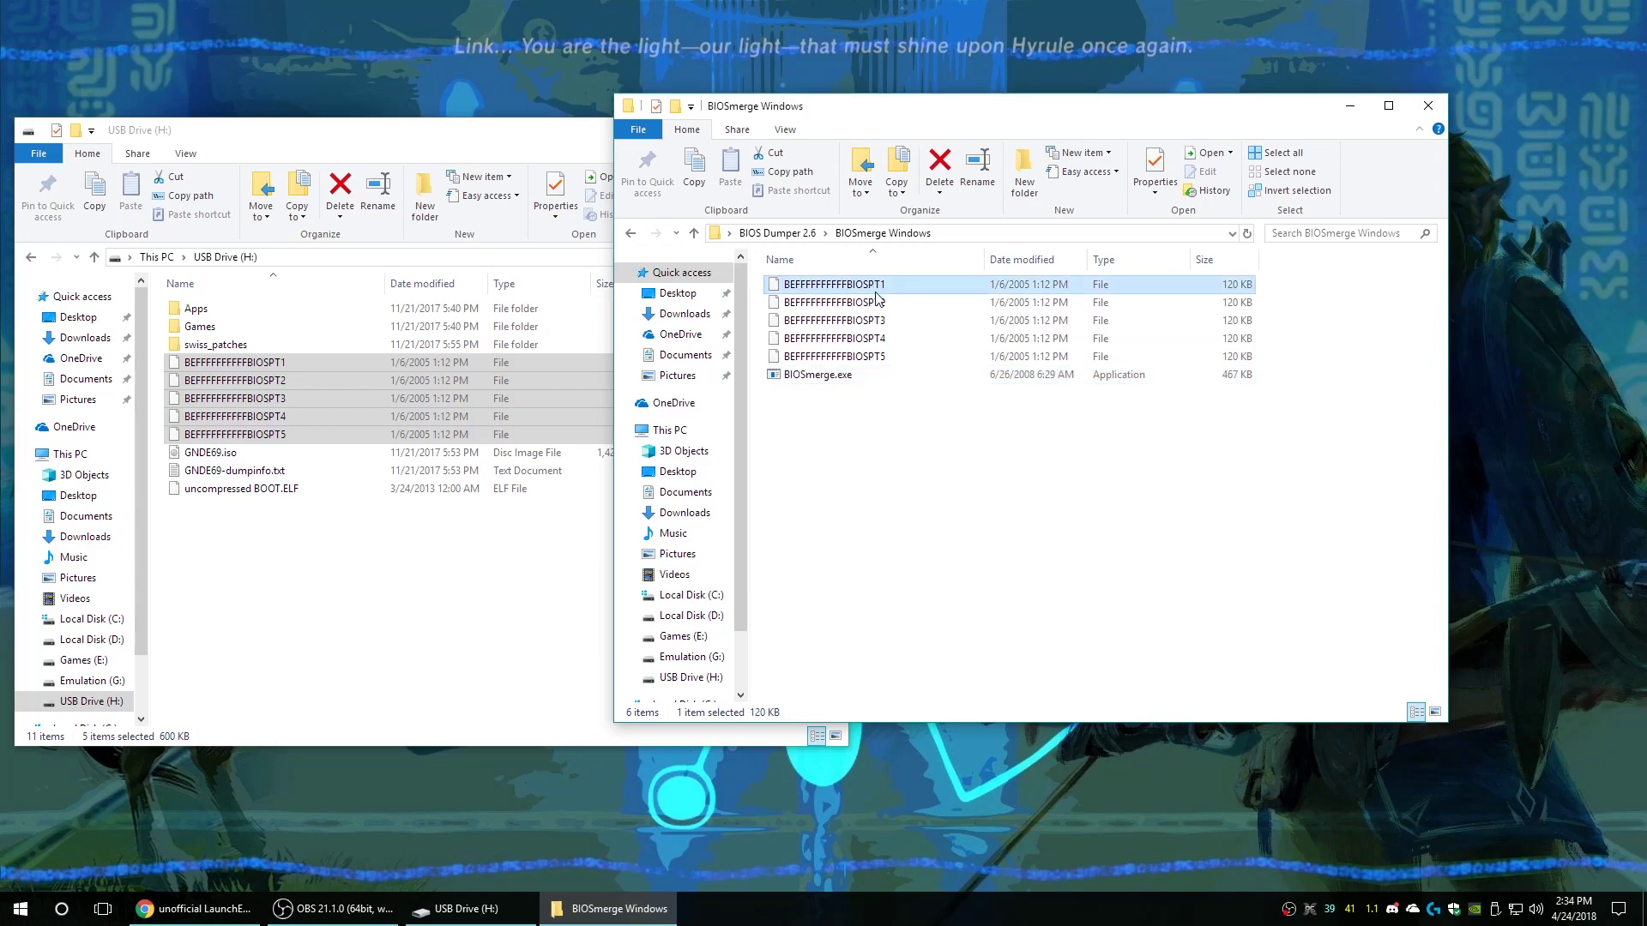
click(871, 306)
click(870, 322)
click(869, 340)
click(868, 356)
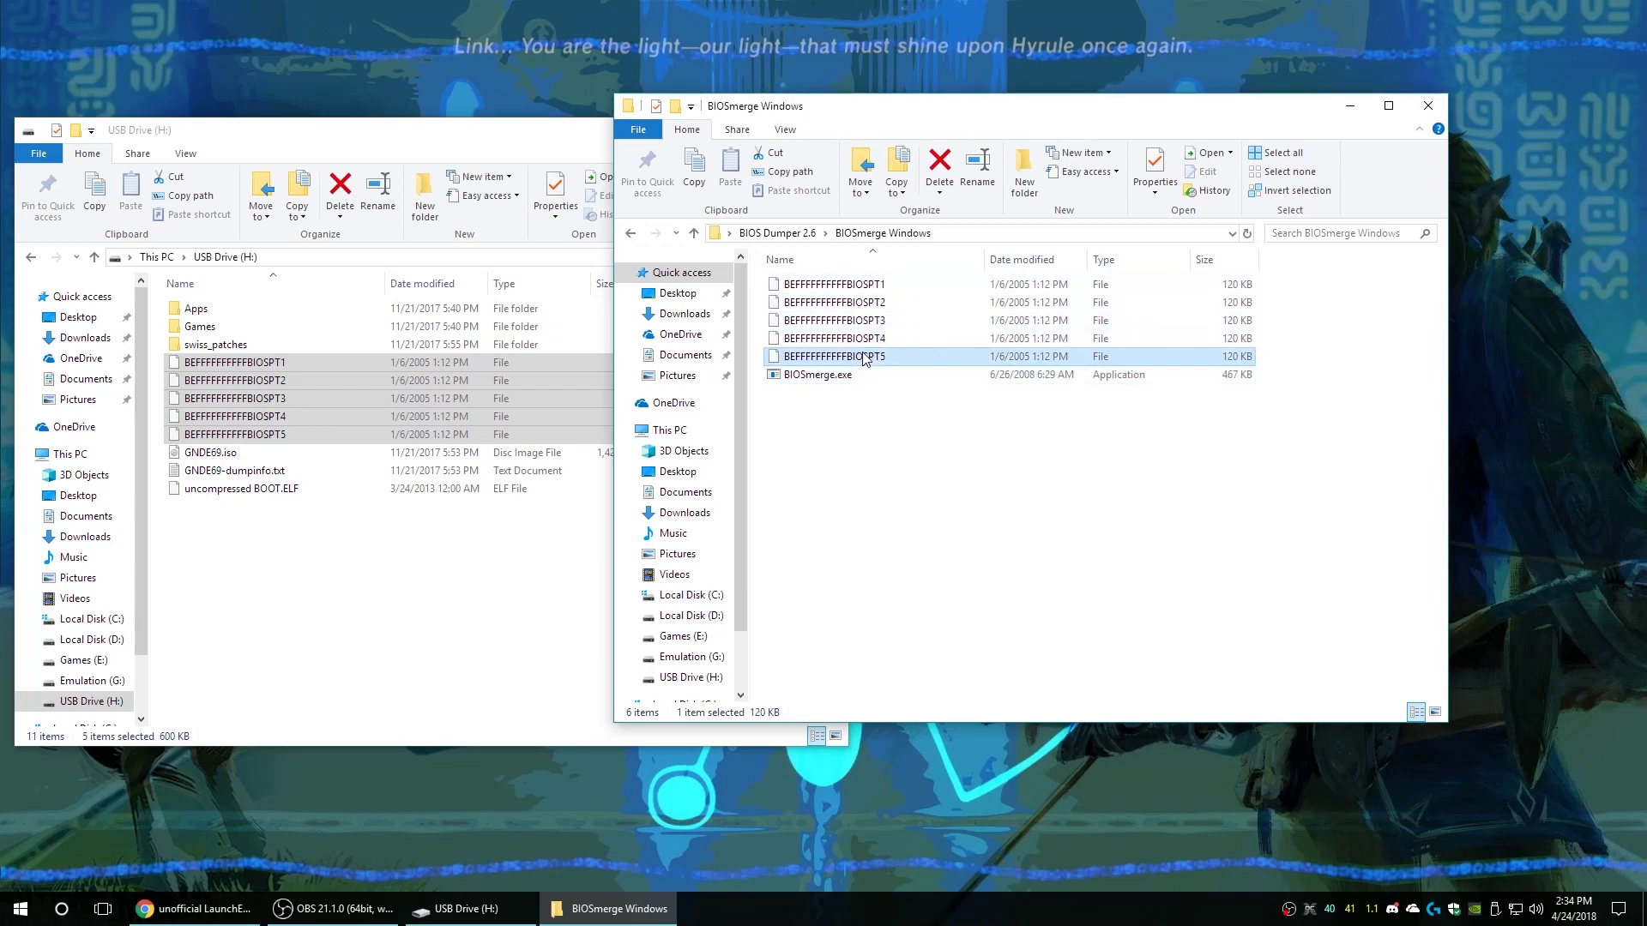
click(859, 306)
click(857, 324)
click(856, 340)
click(853, 357)
click(850, 423)
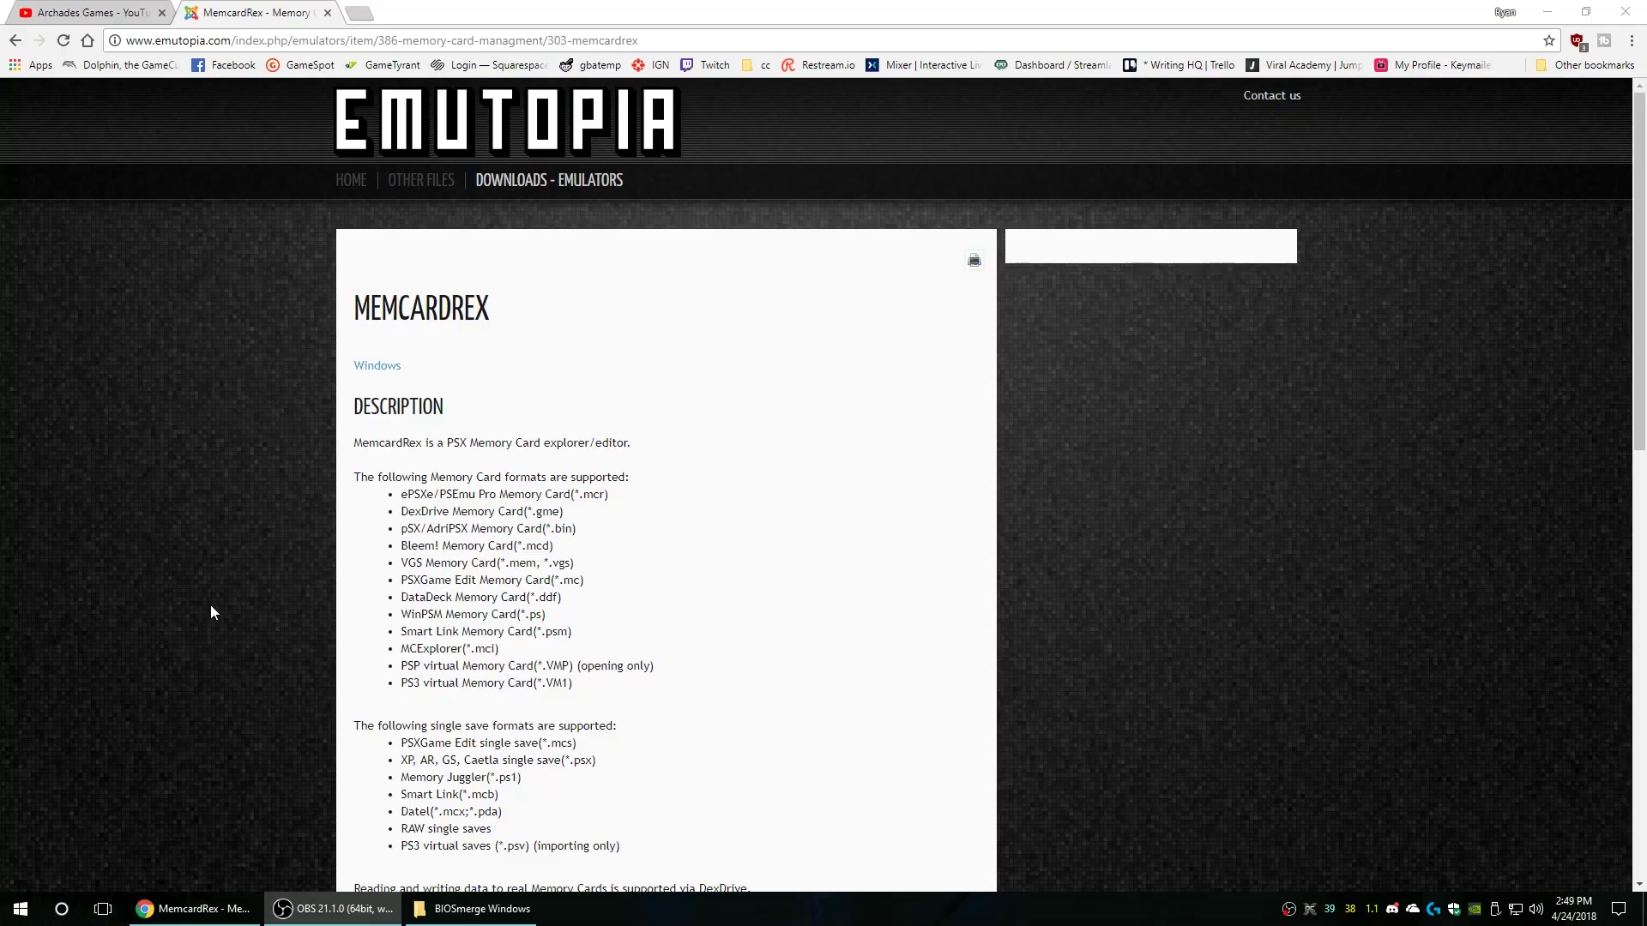
click(802, 564)
scroll(750, 543, down, 5)
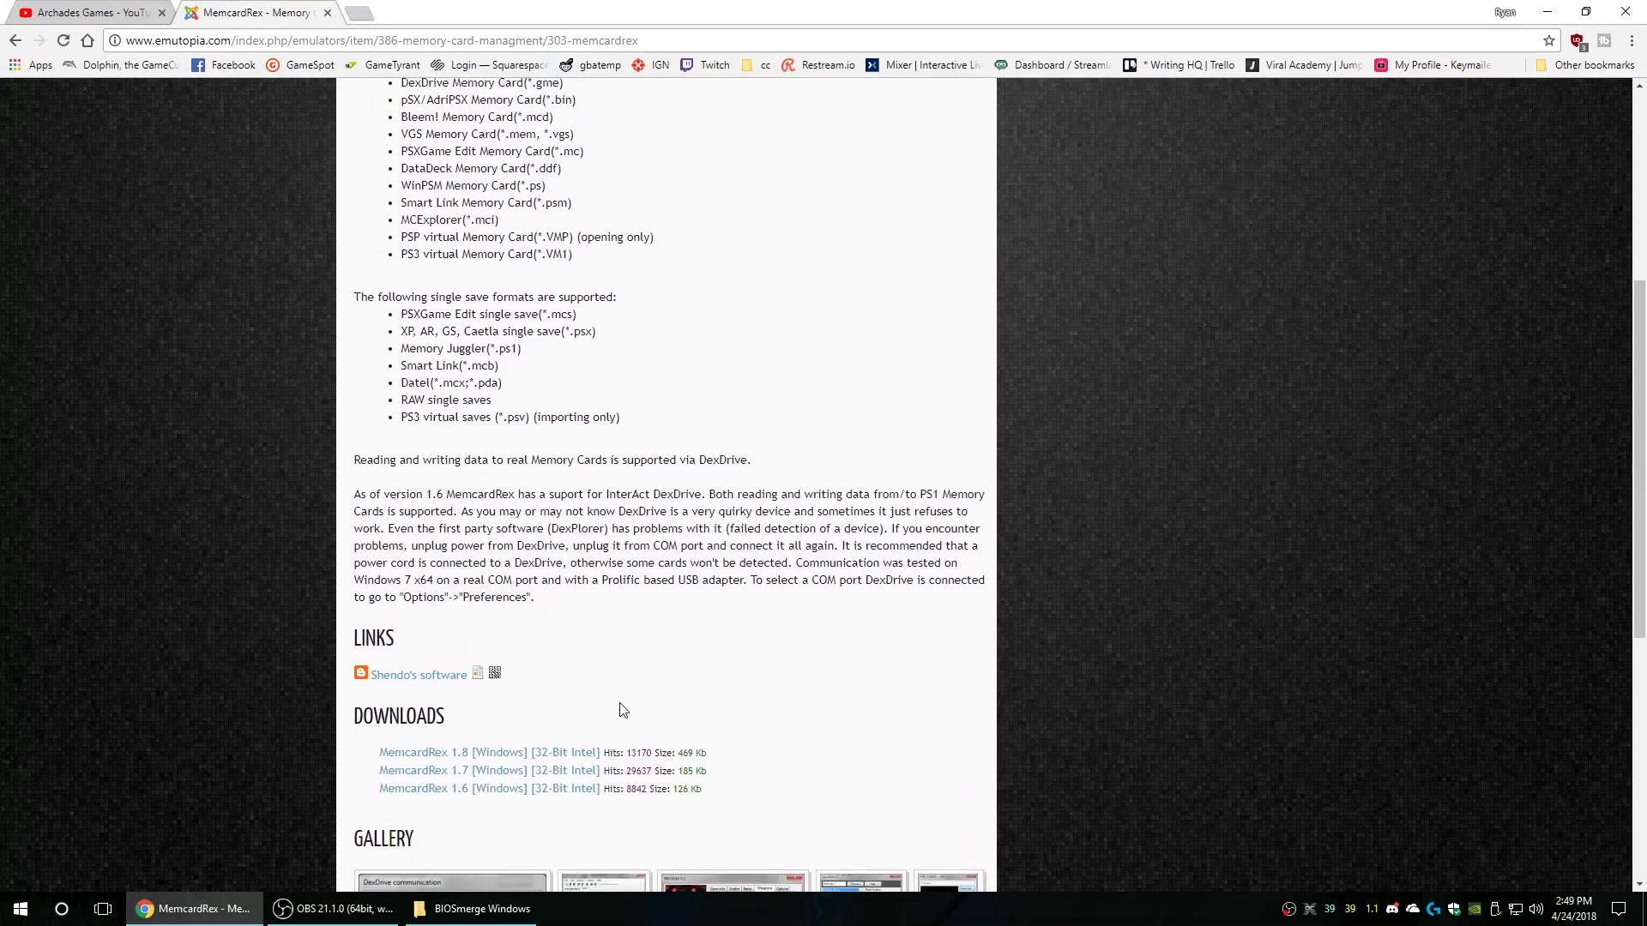
Get MemcardRex 1.8.zip through the MemcardRex 1.8 [Windows] link under Downloads
click(512, 754)
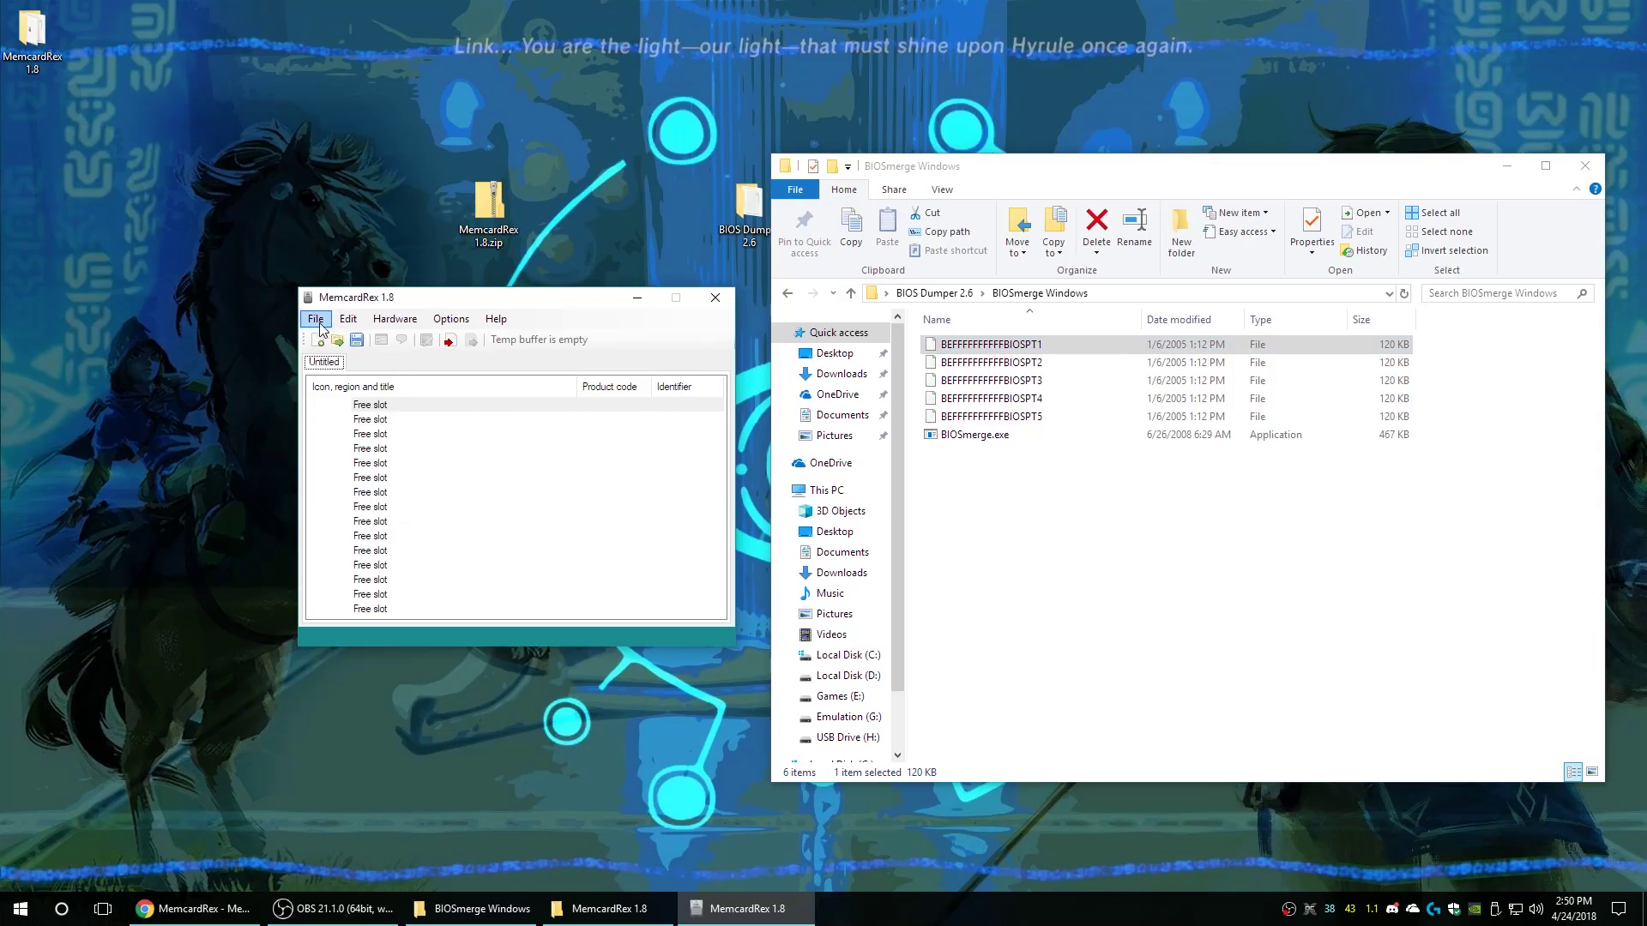
Create a new memory card and import BEFFFFFFFFFFBIOSPT1 from BIOS Dumper 2.6 > BIOSmerge Windows
click(316, 320)
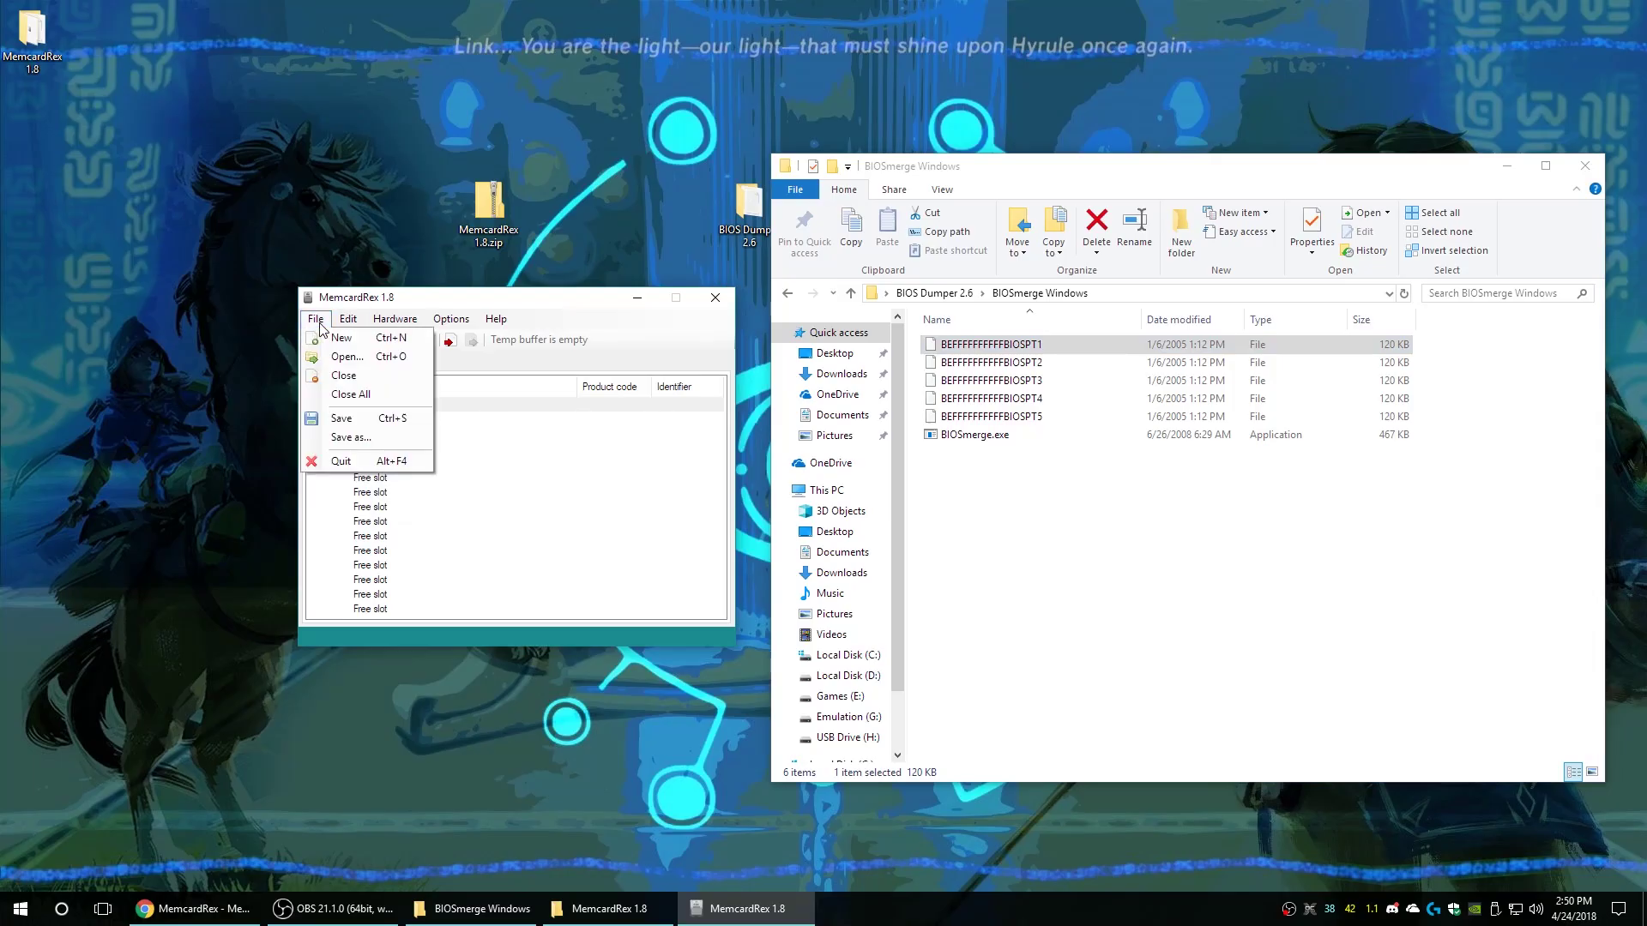
click(341, 337)
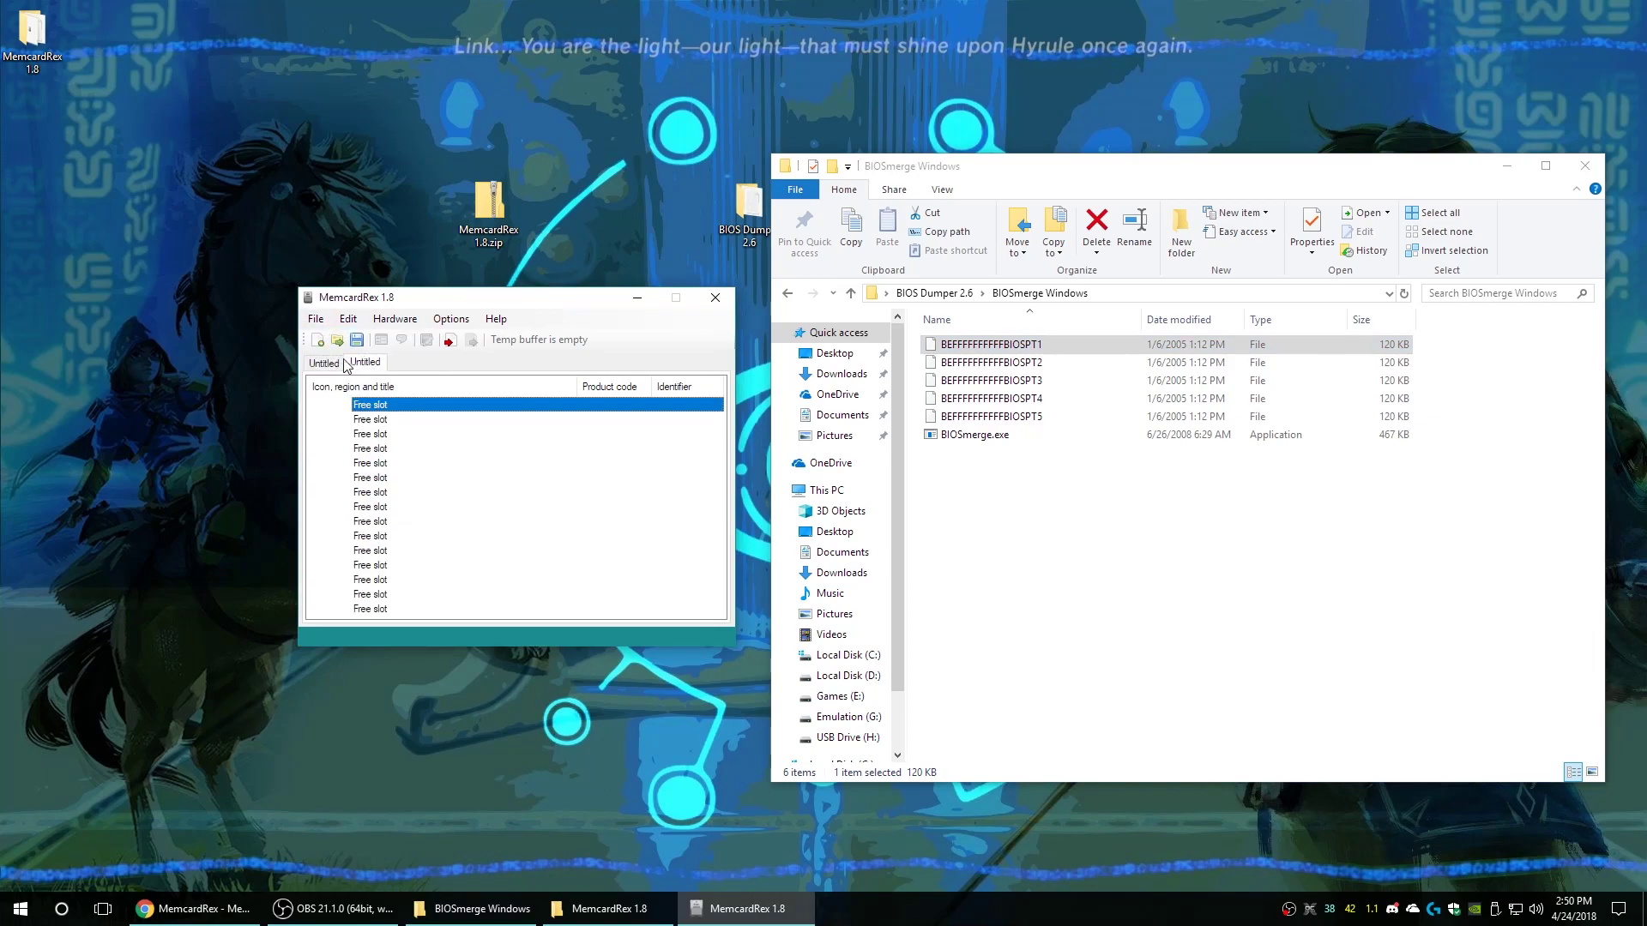
click(326, 363)
click(359, 364)
click(330, 364)
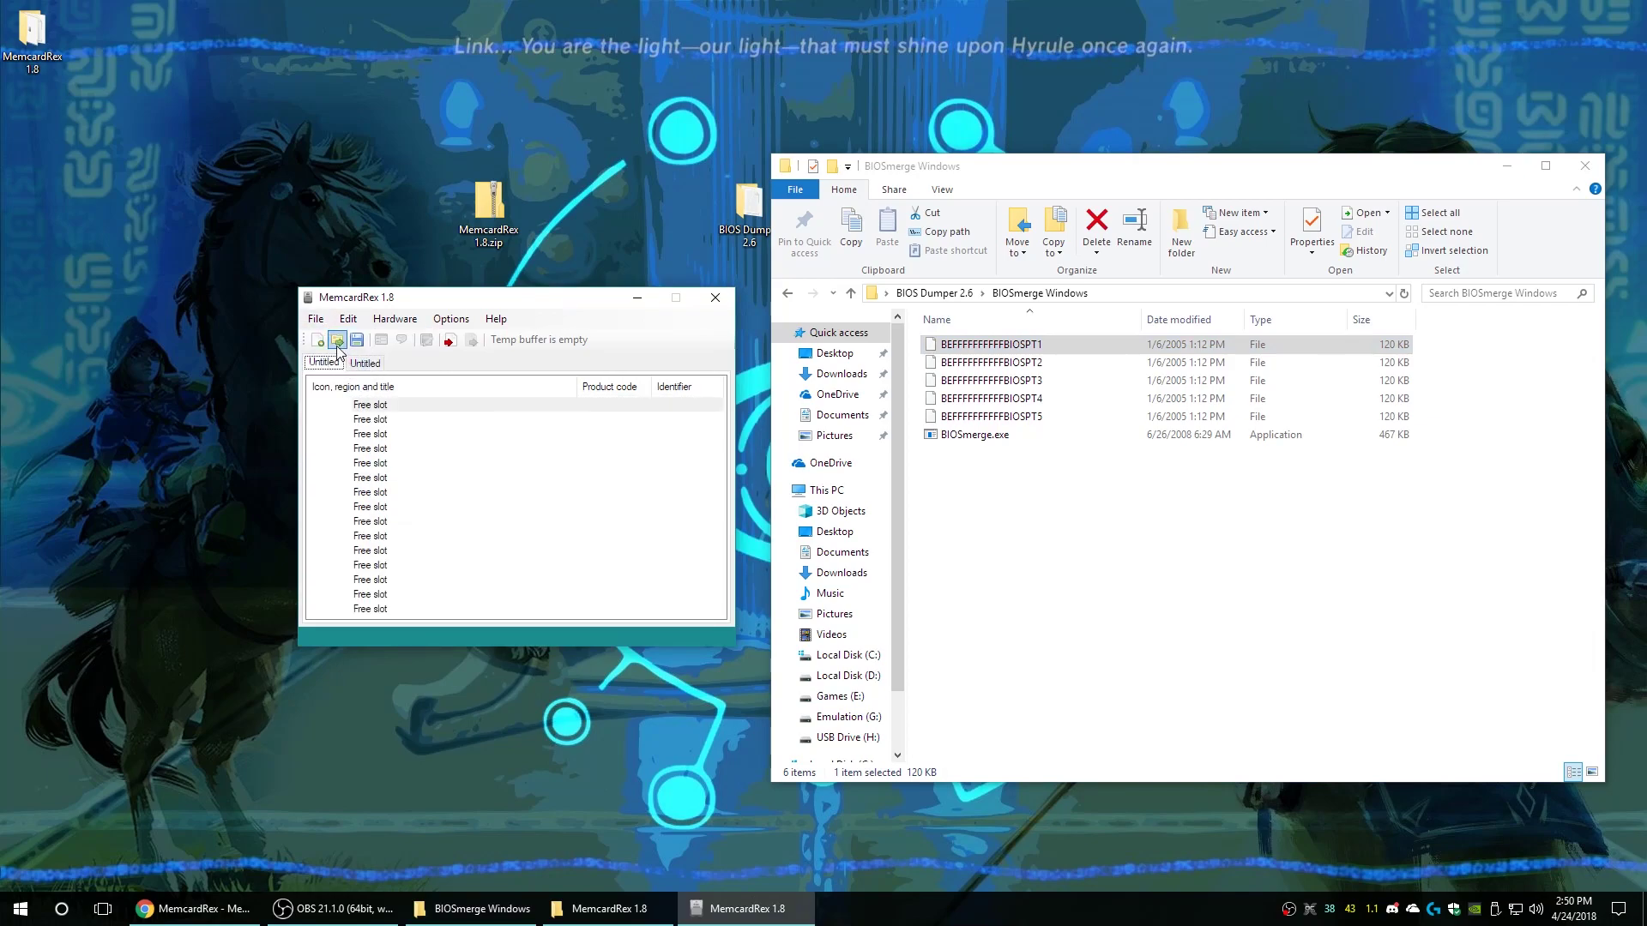
click(449, 340)
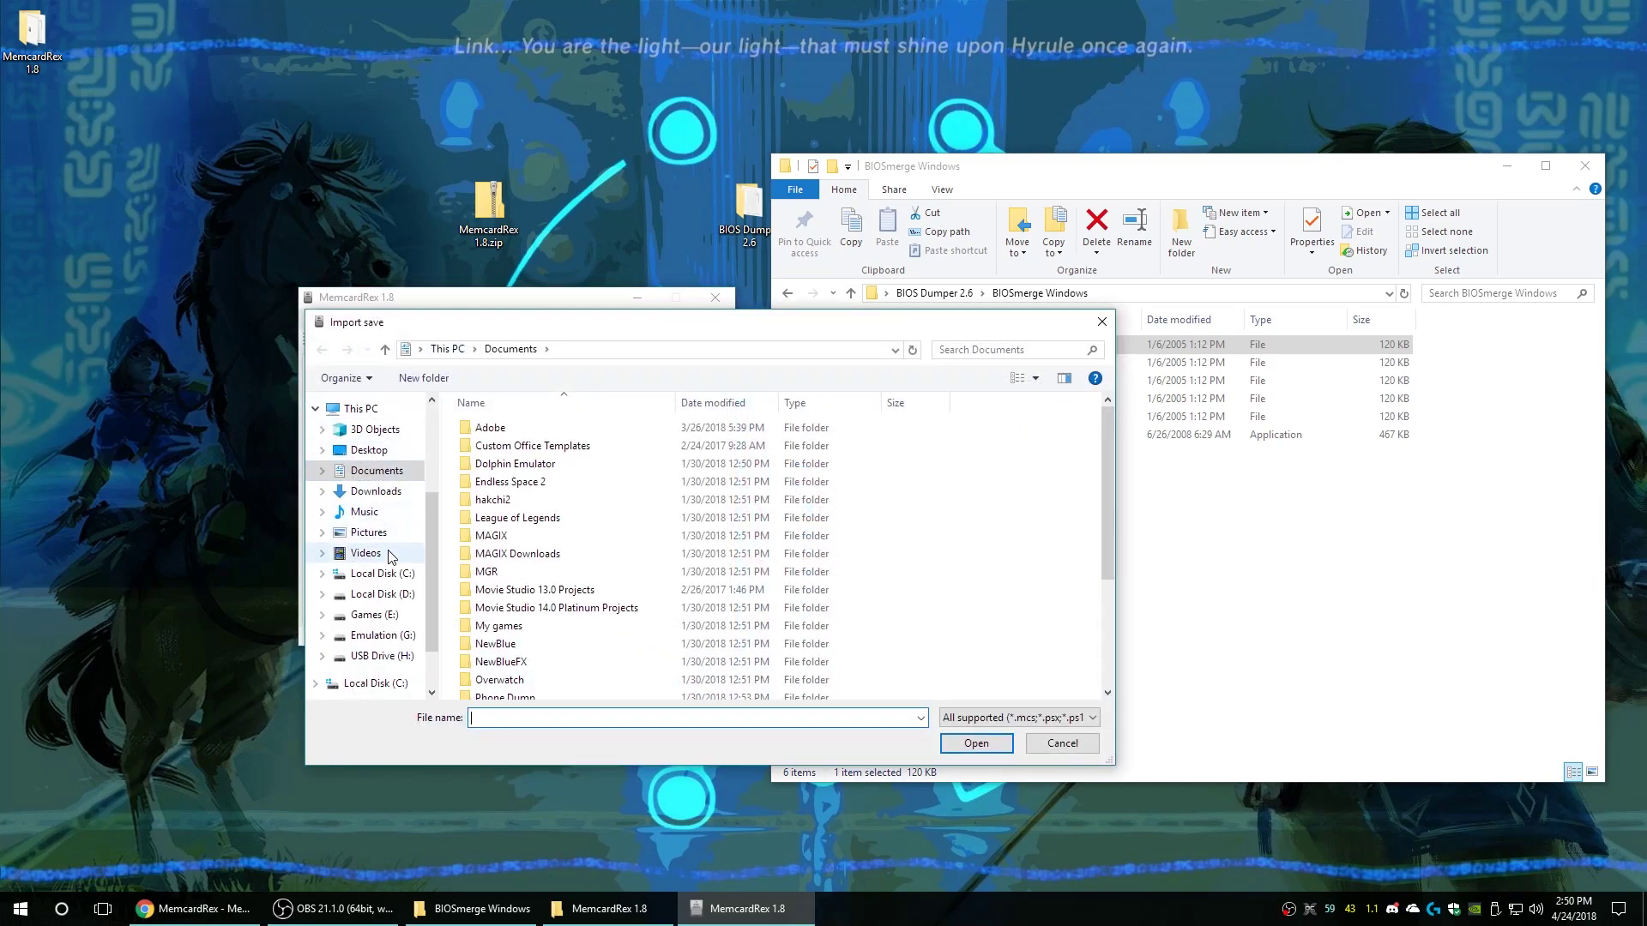
click(378, 452)
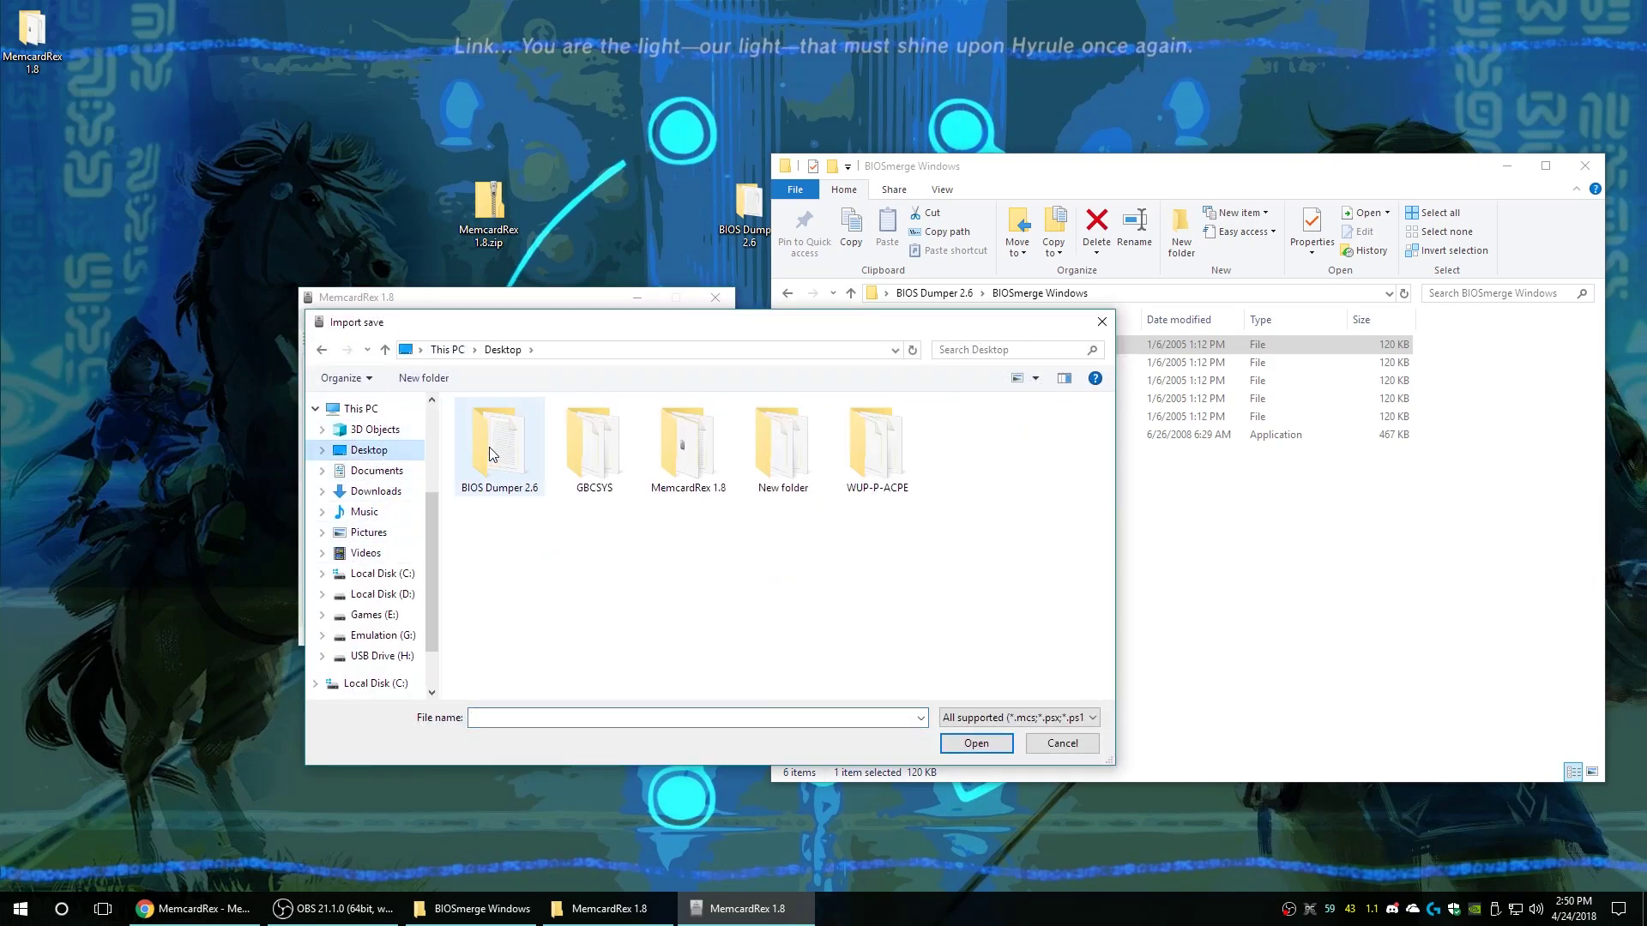
double_click(525, 458)
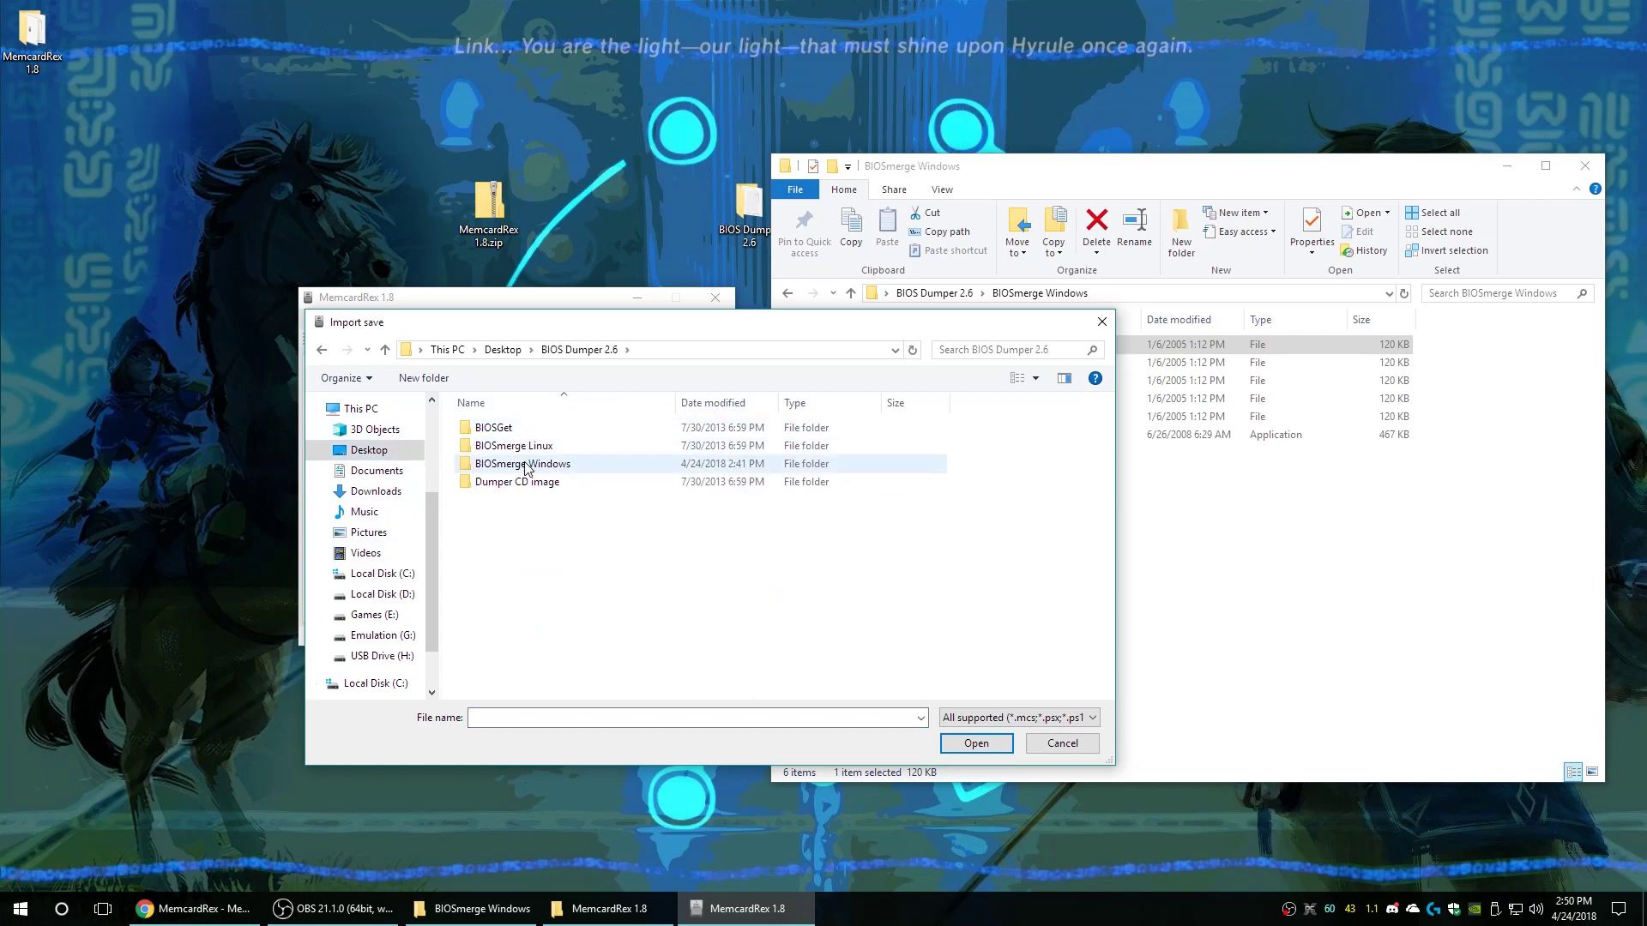
double_click(529, 464)
double_click(512, 427)
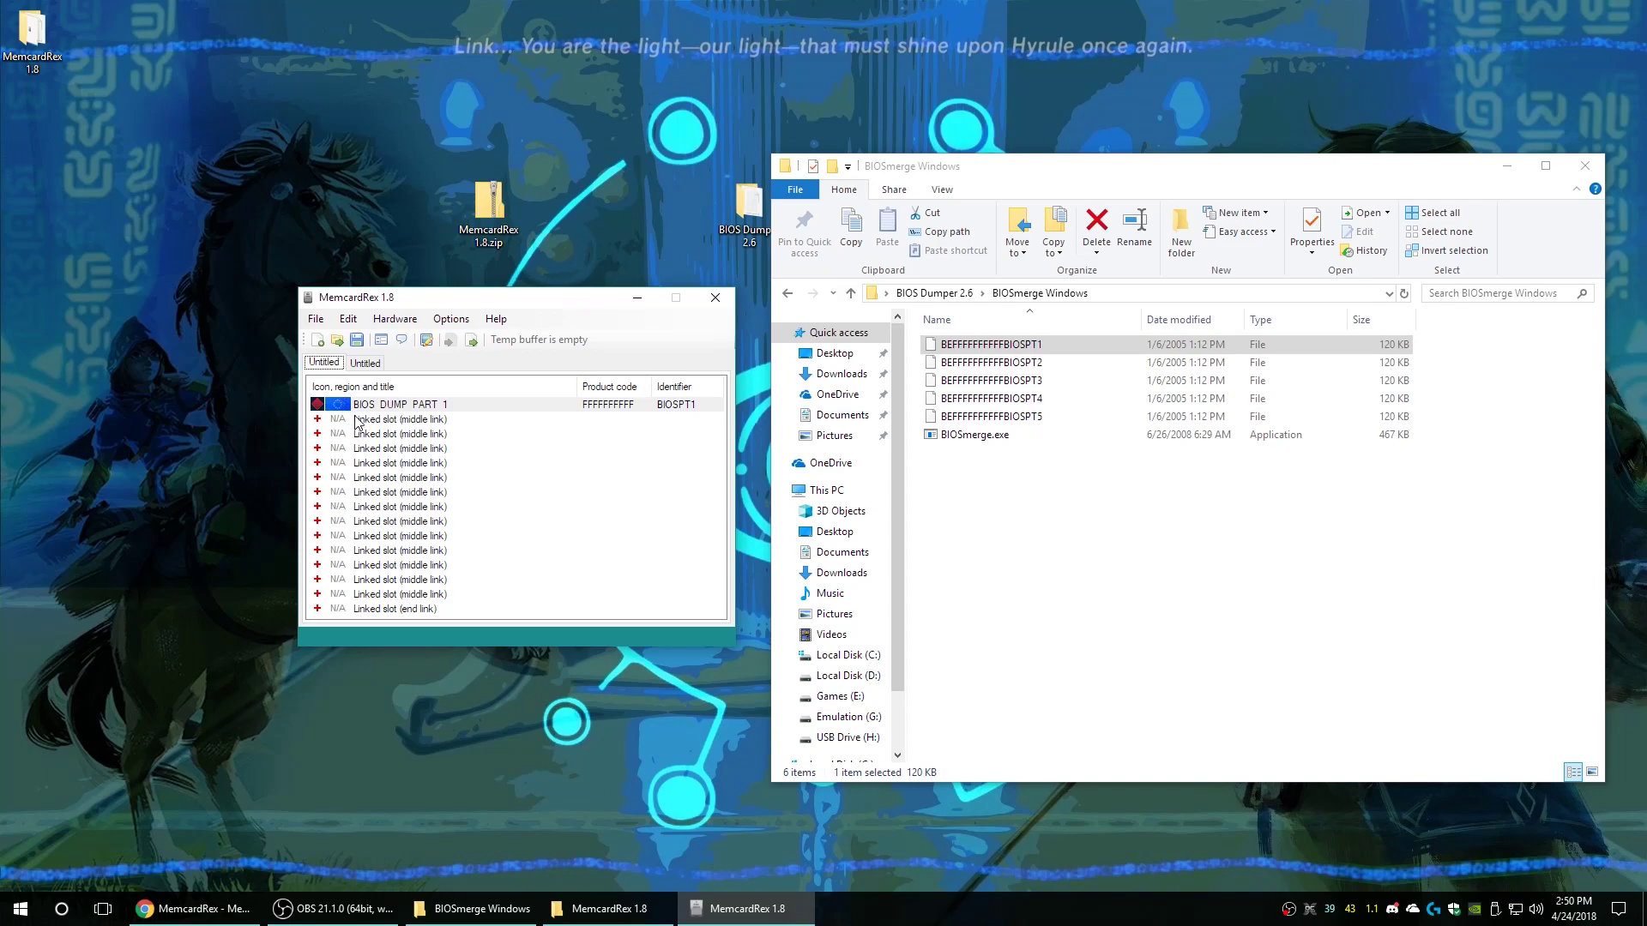
Save the card as part1.mcr
click(316, 318)
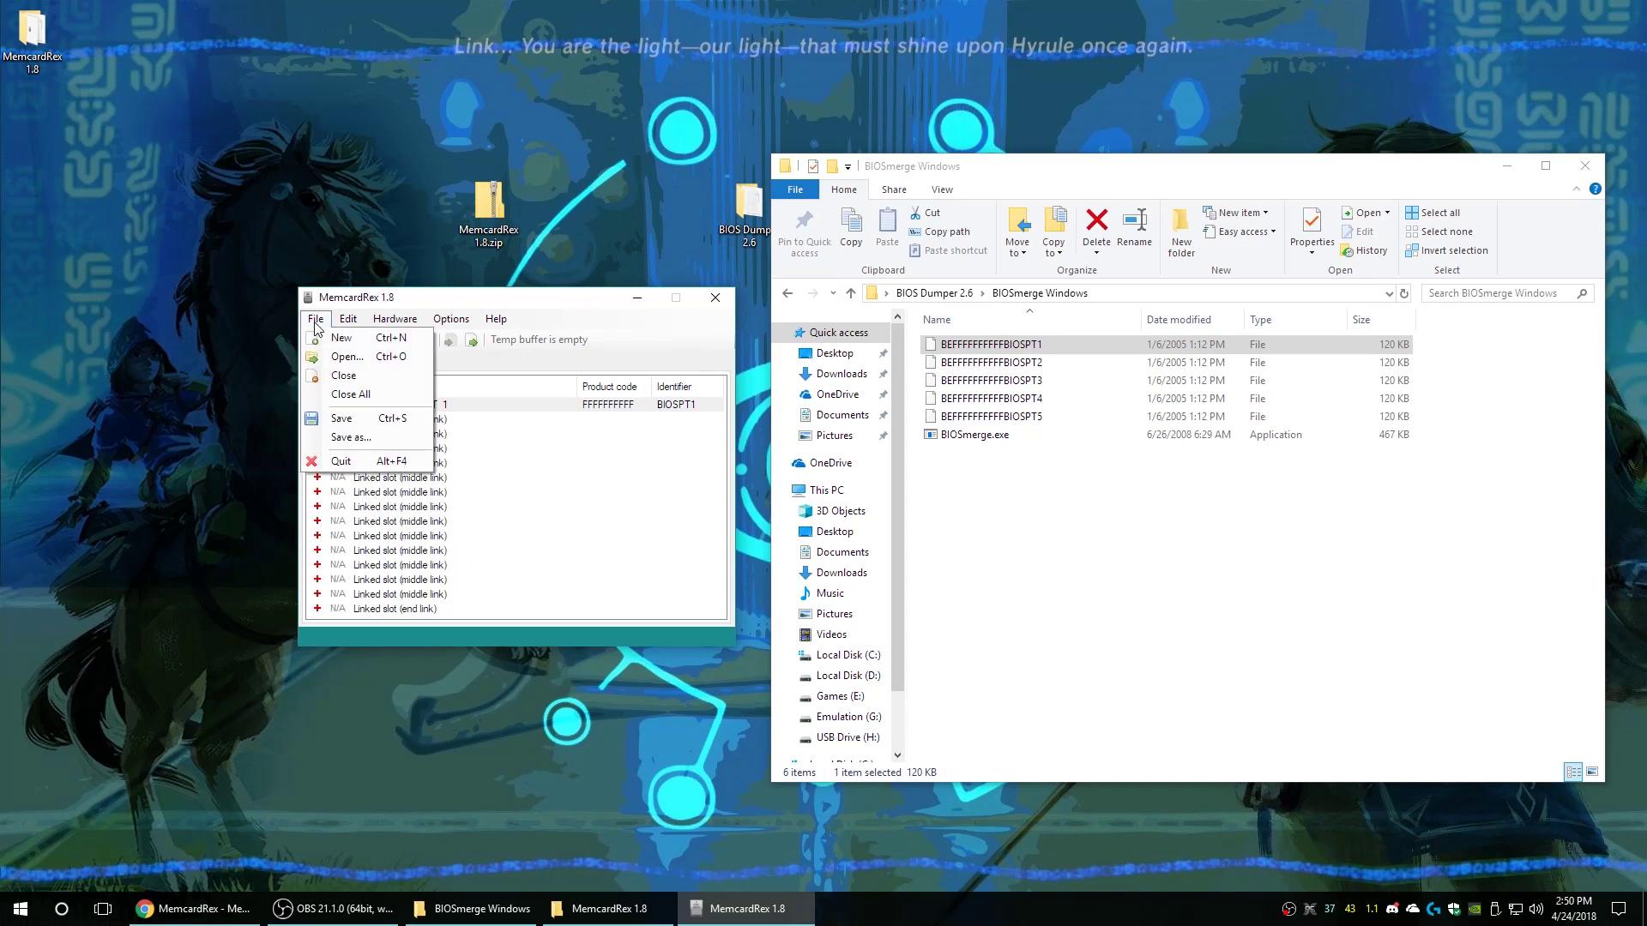
click(352, 437)
text(par)
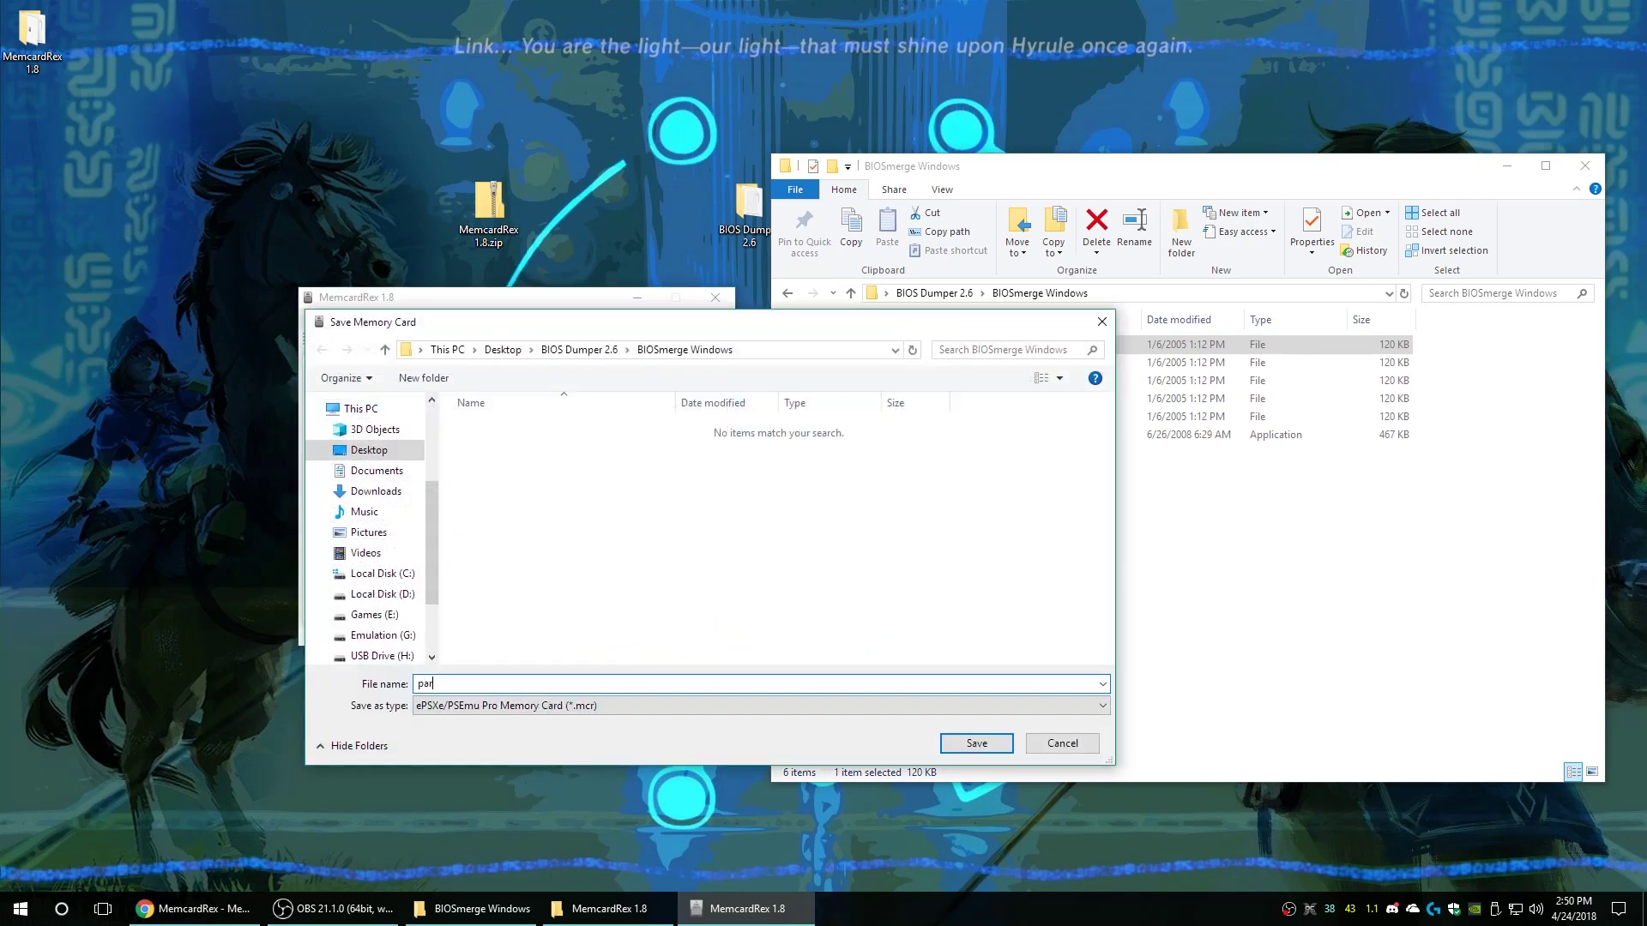
text(t1)
key(Return)
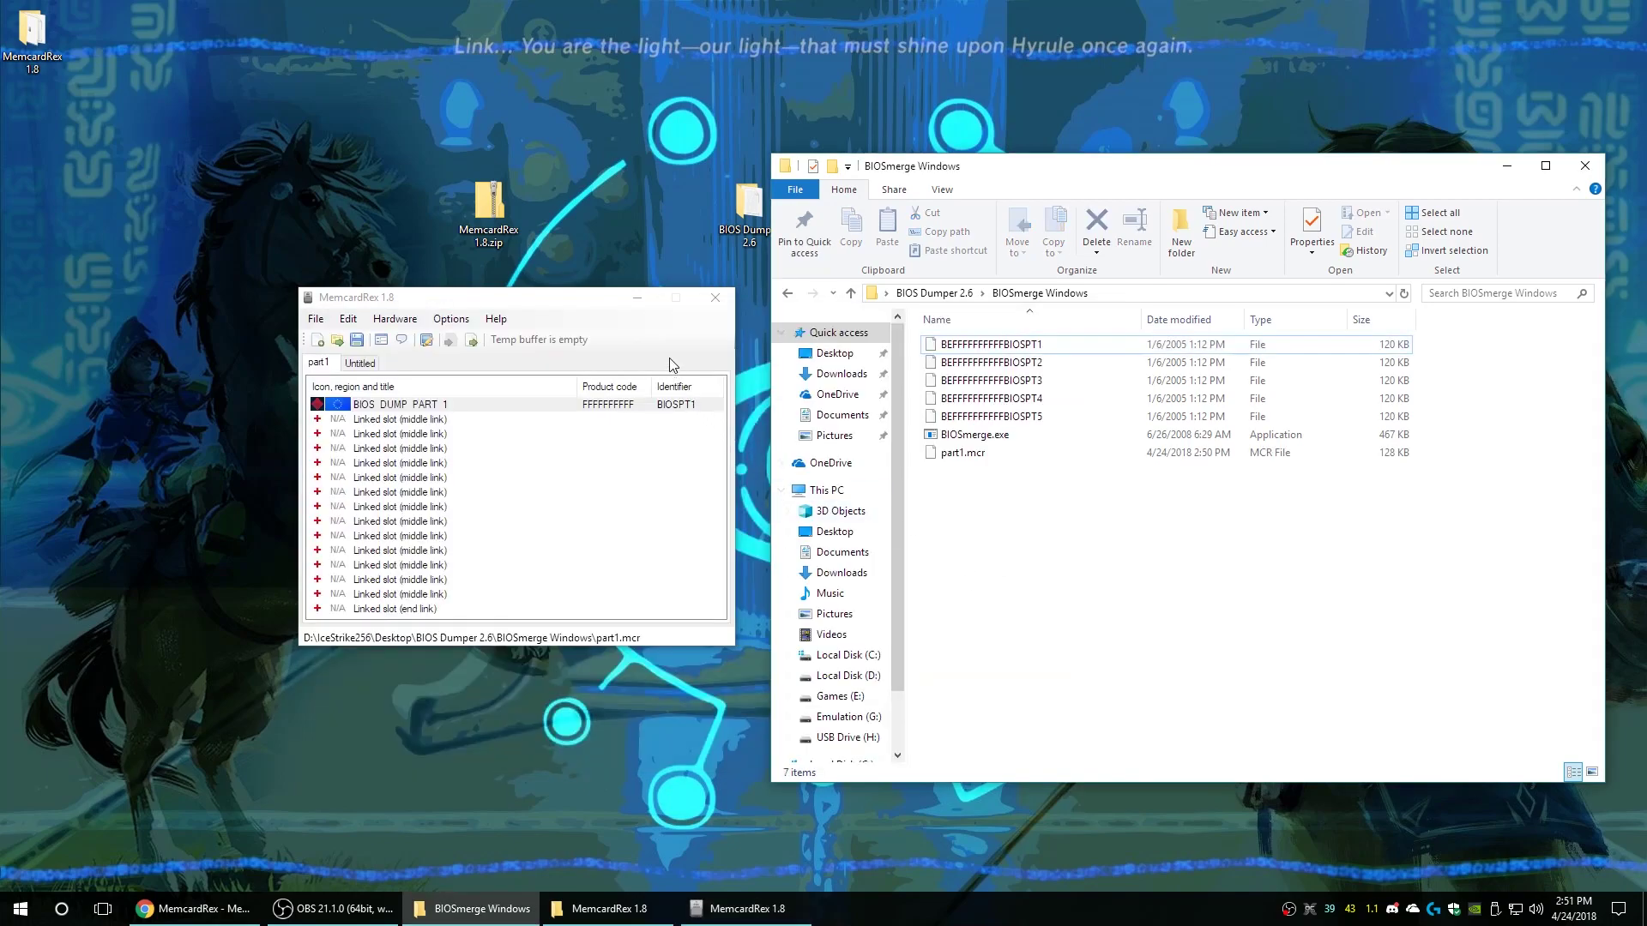
Retry BIOSmerge.exe, close its failed console, and import the next BIOS dump part
double_click(952, 434)
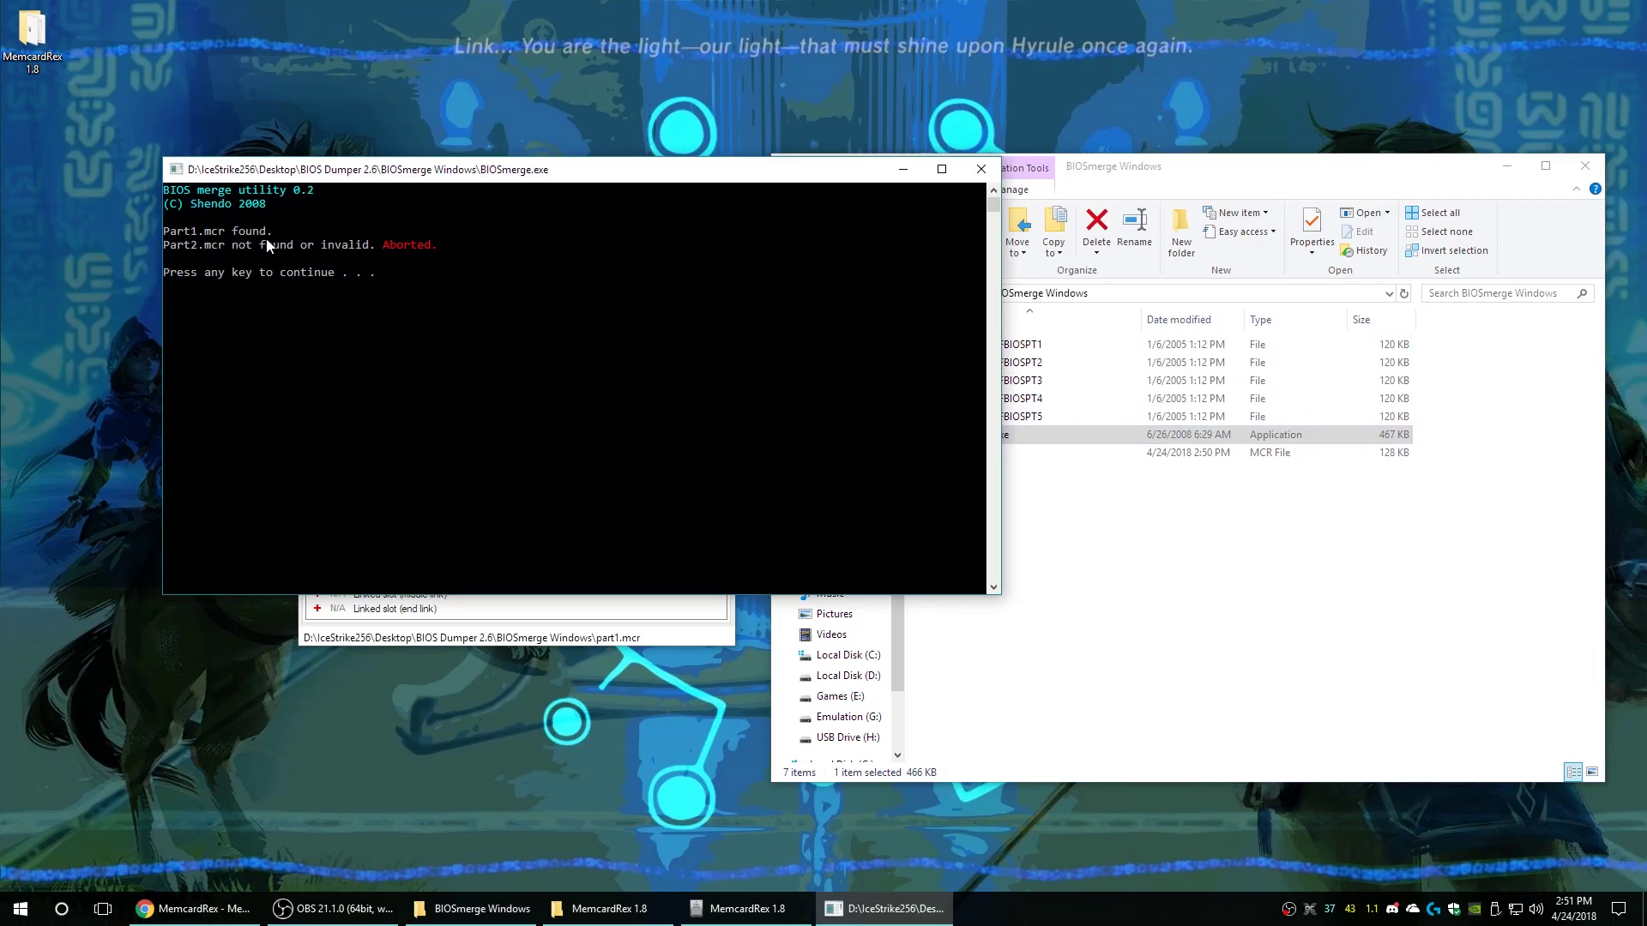
click(980, 169)
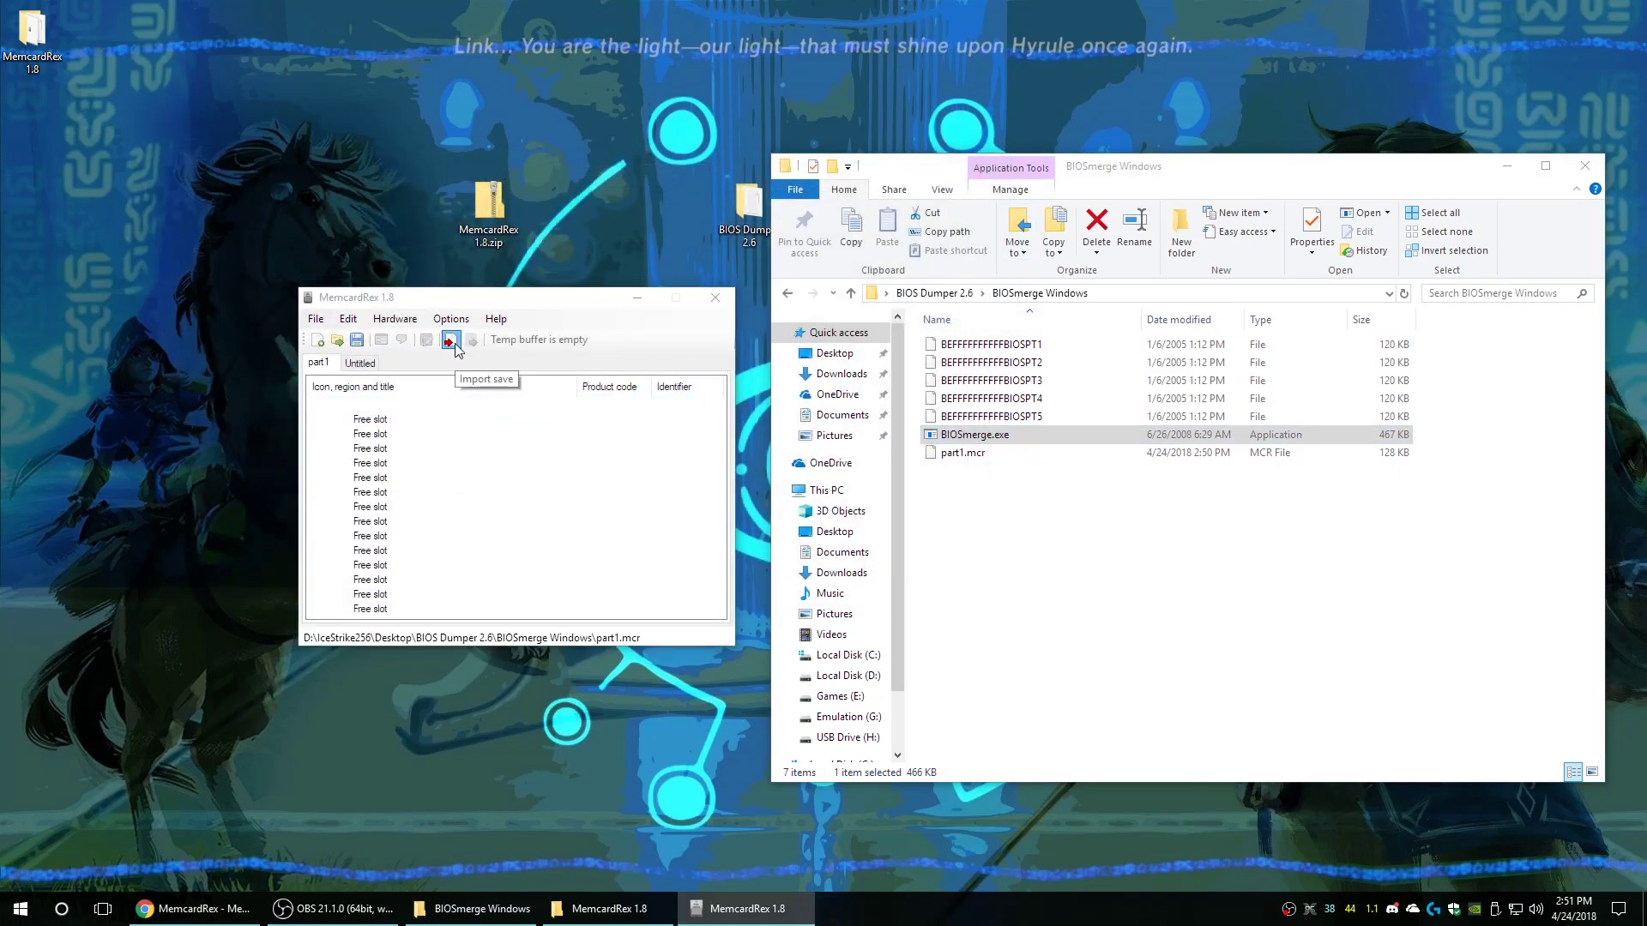
click(448, 337)
key(Escape)
Save the card as part3.mcr, then rerun BIOSmerge to produce the 512 KB SCPHXXXX.bin
key(ctrl+s)
text(par)
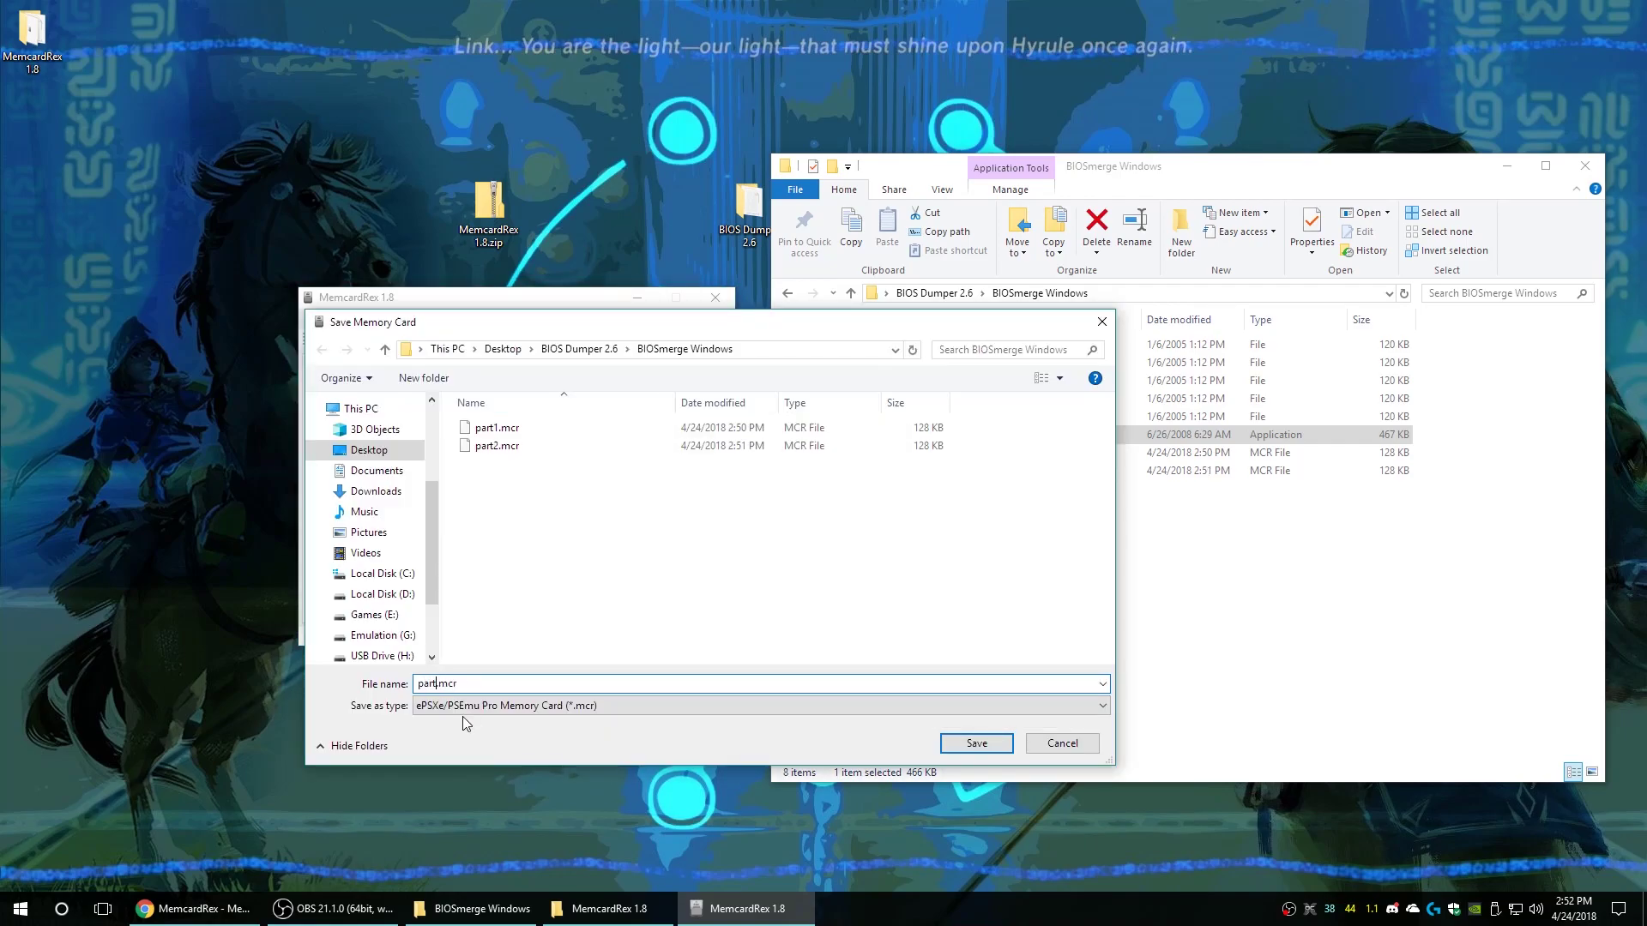
text(3.mcr)
click(976, 743)
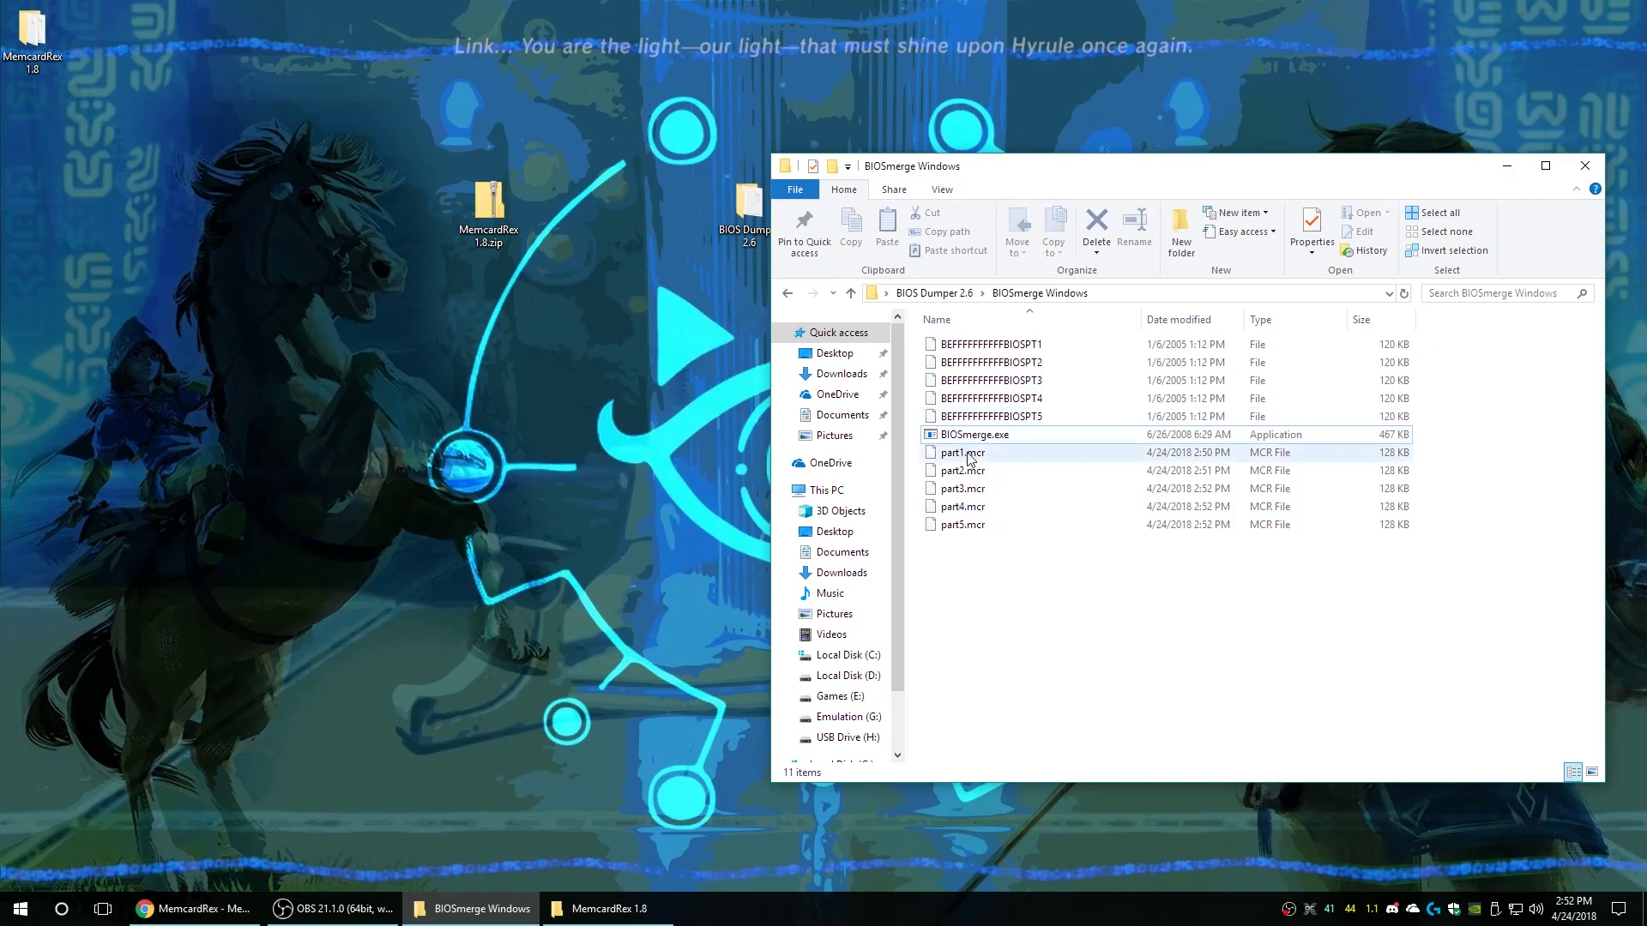
double_click(1021, 436)
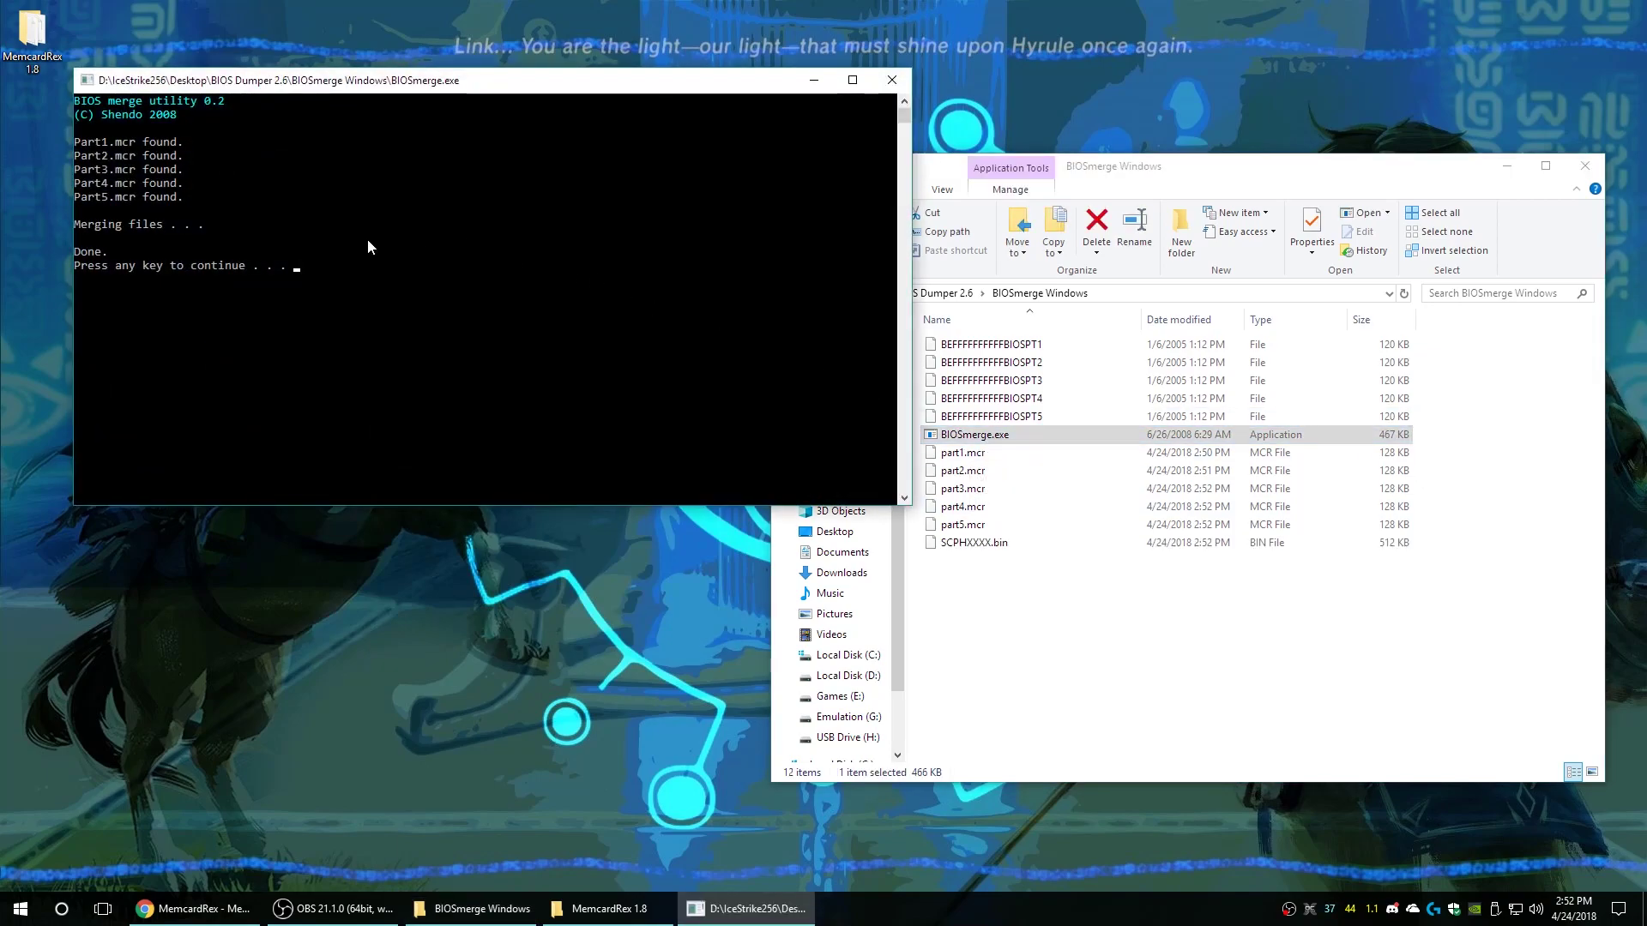
key(Return)
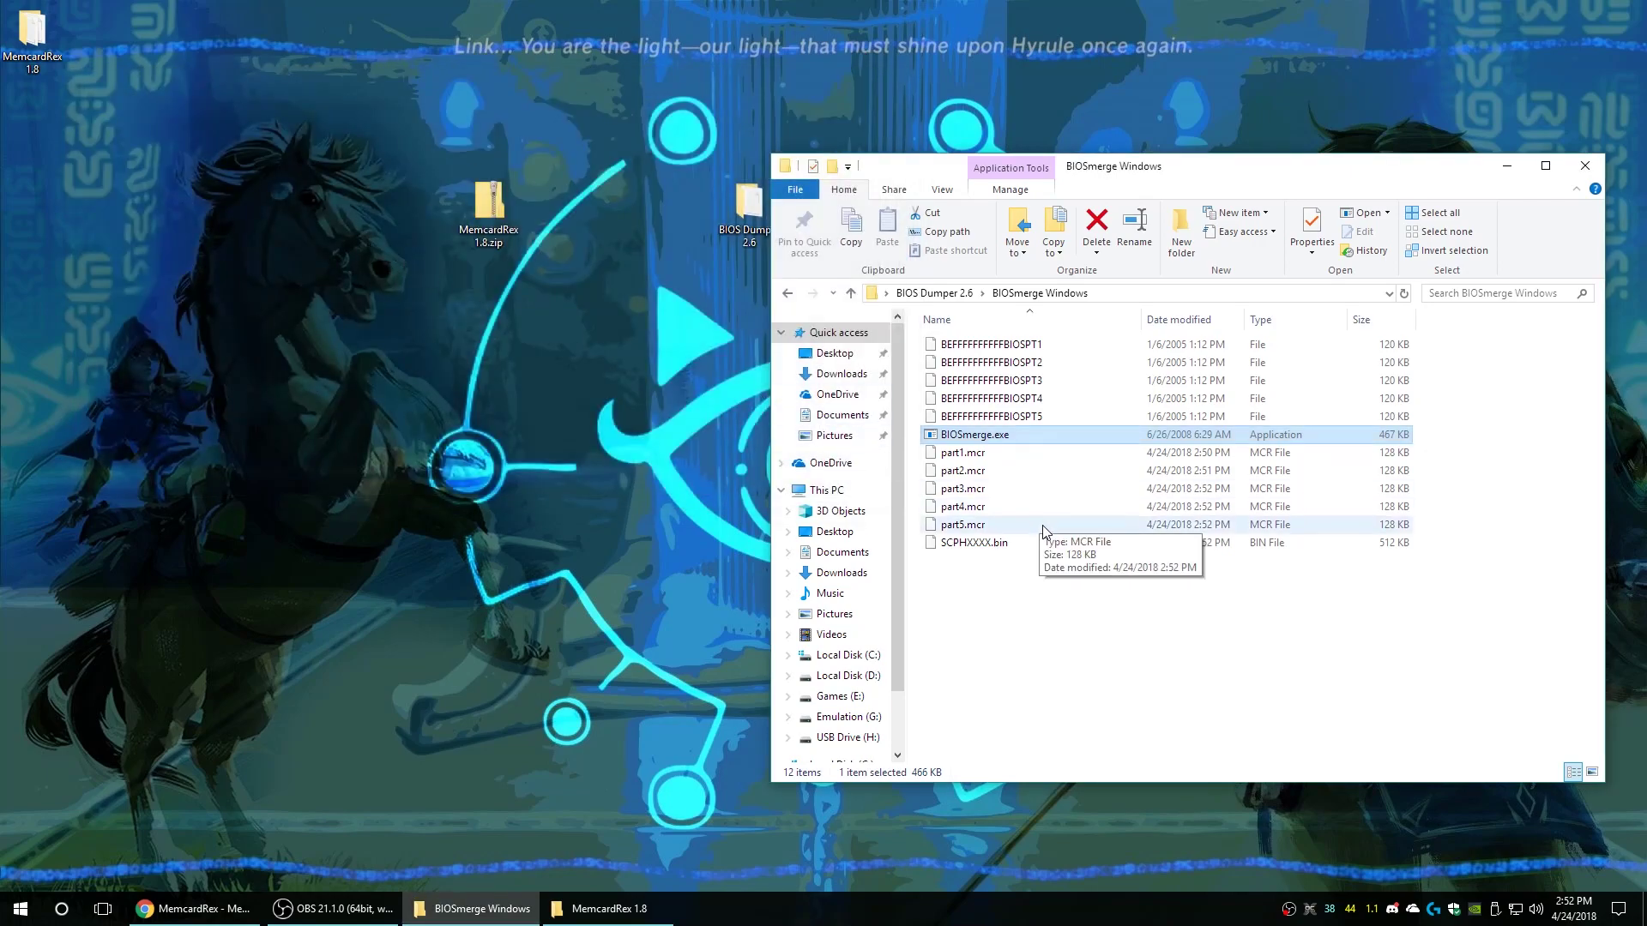
Copy the US BIOS name 'scph5501' from the Beetle PSX BIOS table in Libretro Docs
click(1020, 546)
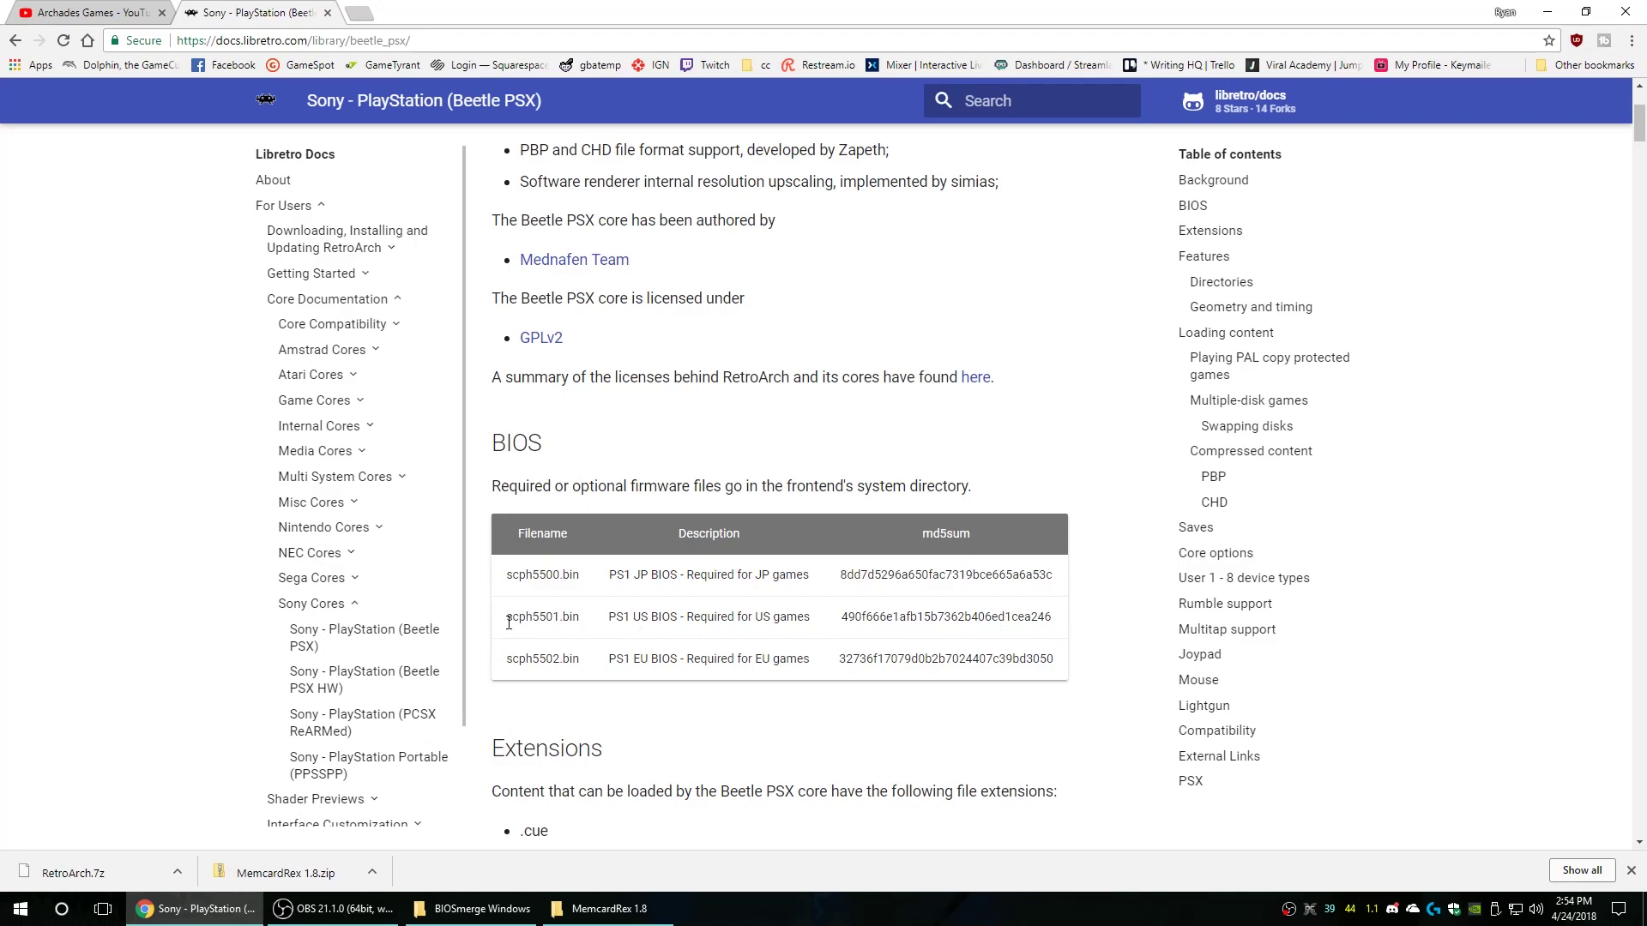
drag(508, 623, 544, 623)
Rename the merged SCPHXXXX.bin to scph5501.bin using the copied name
key(alt+Tab)
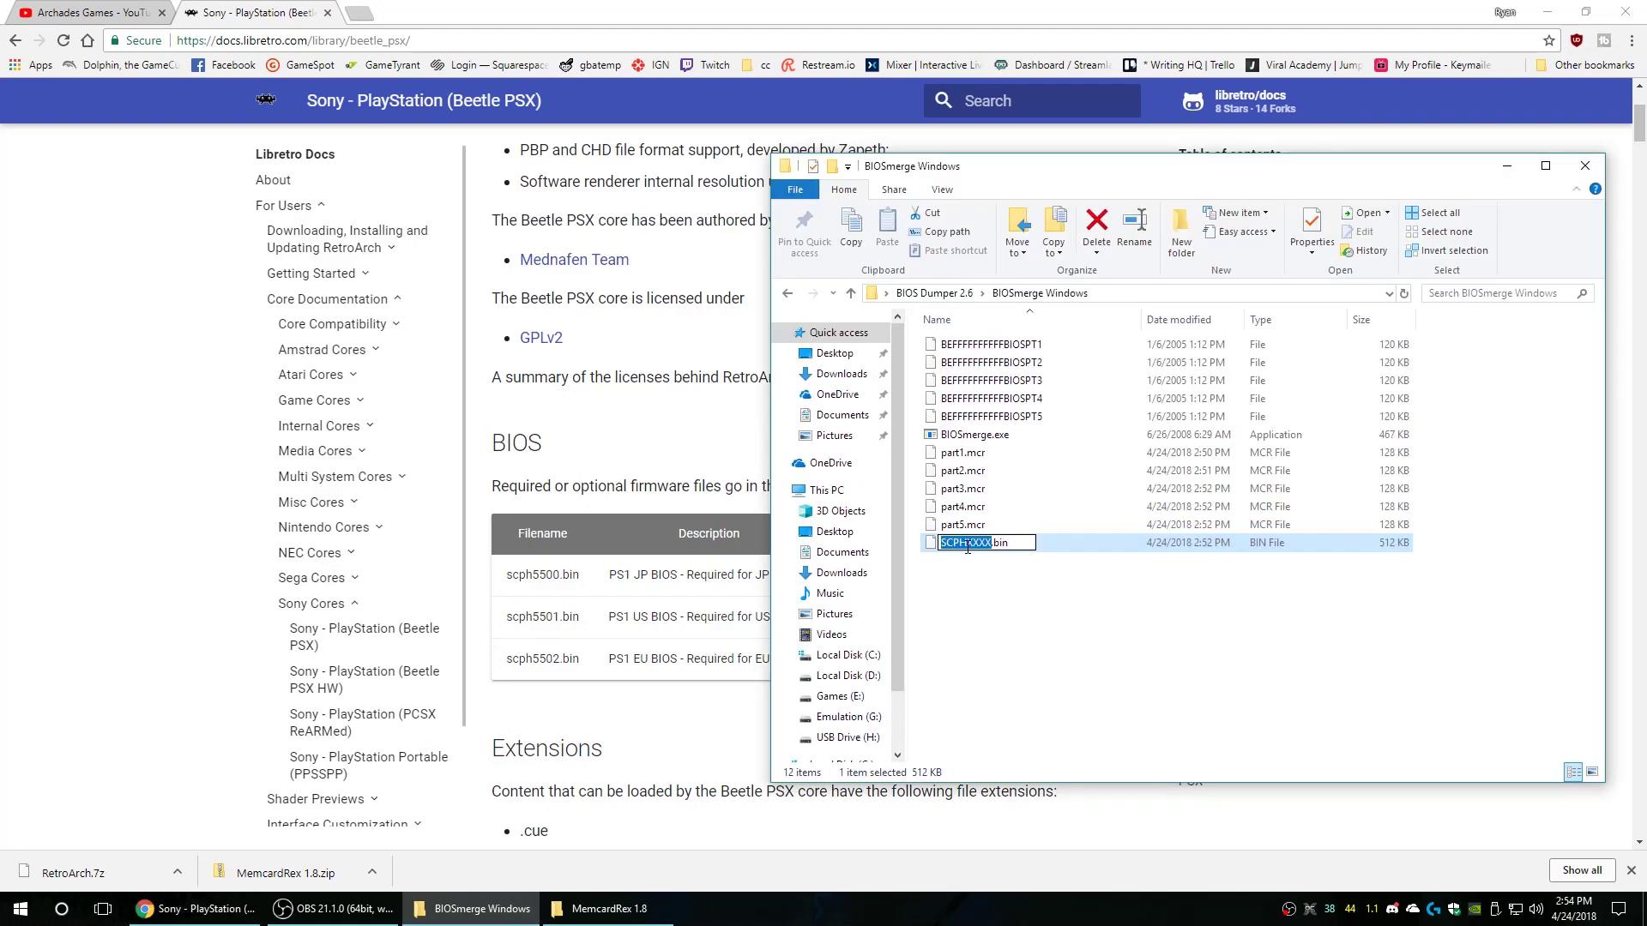
text(scph5501.bin)
click(997, 643)
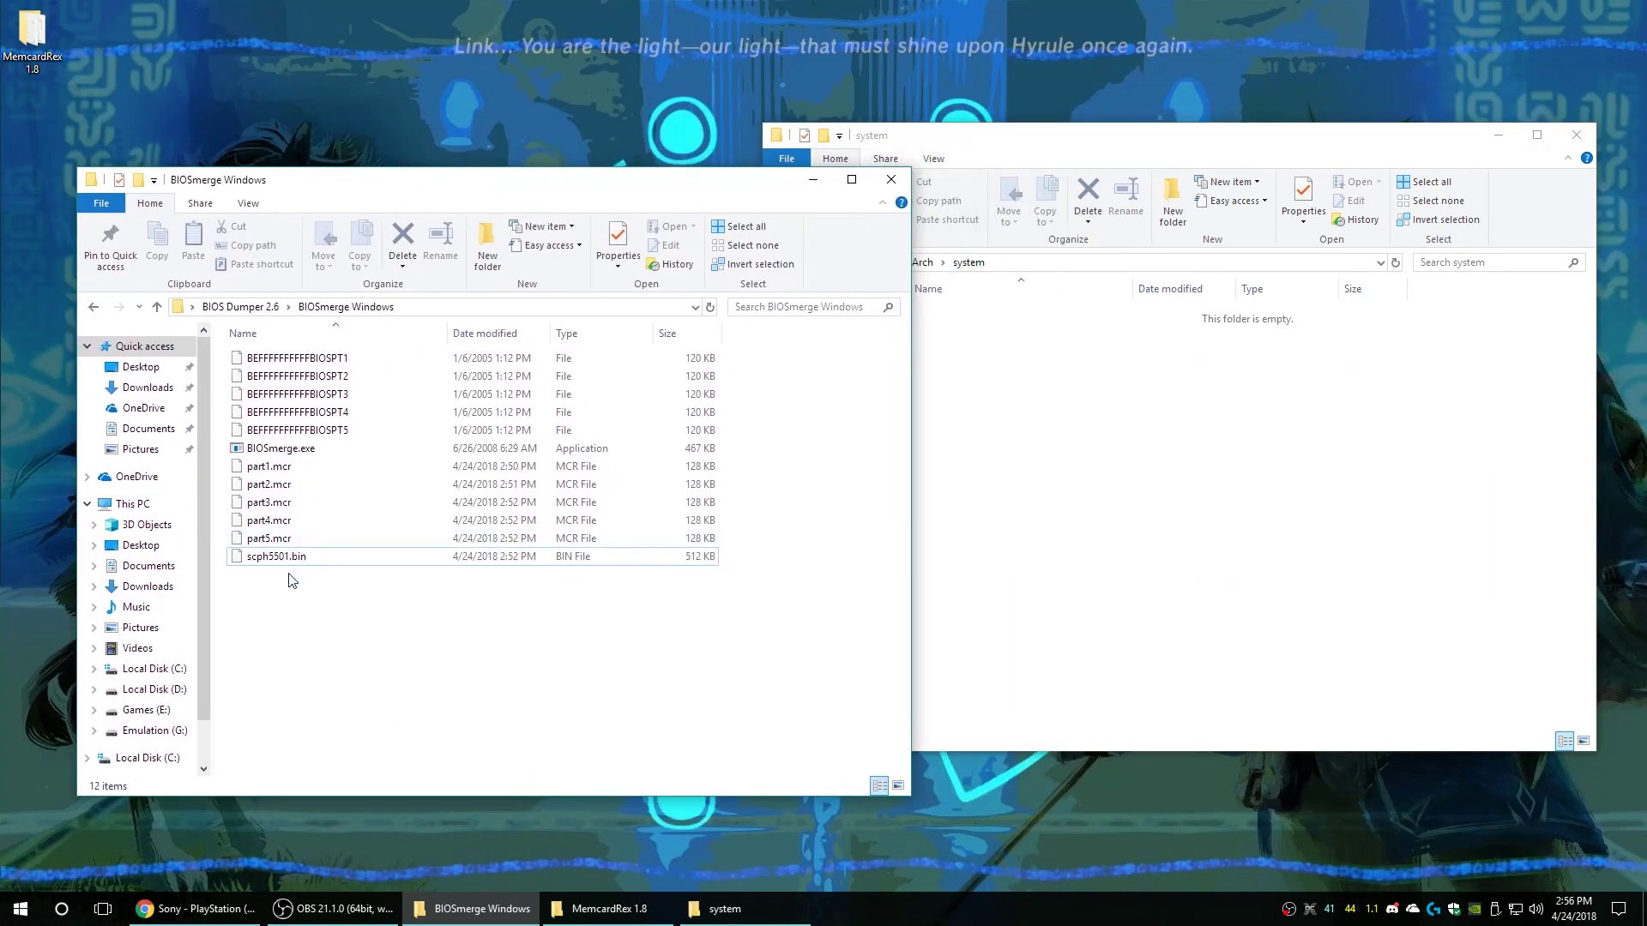
Move scph5501.bin into RetroArch's system folder, then launch retroarch.exe
drag(283, 558, 1100, 599)
click(503, 696)
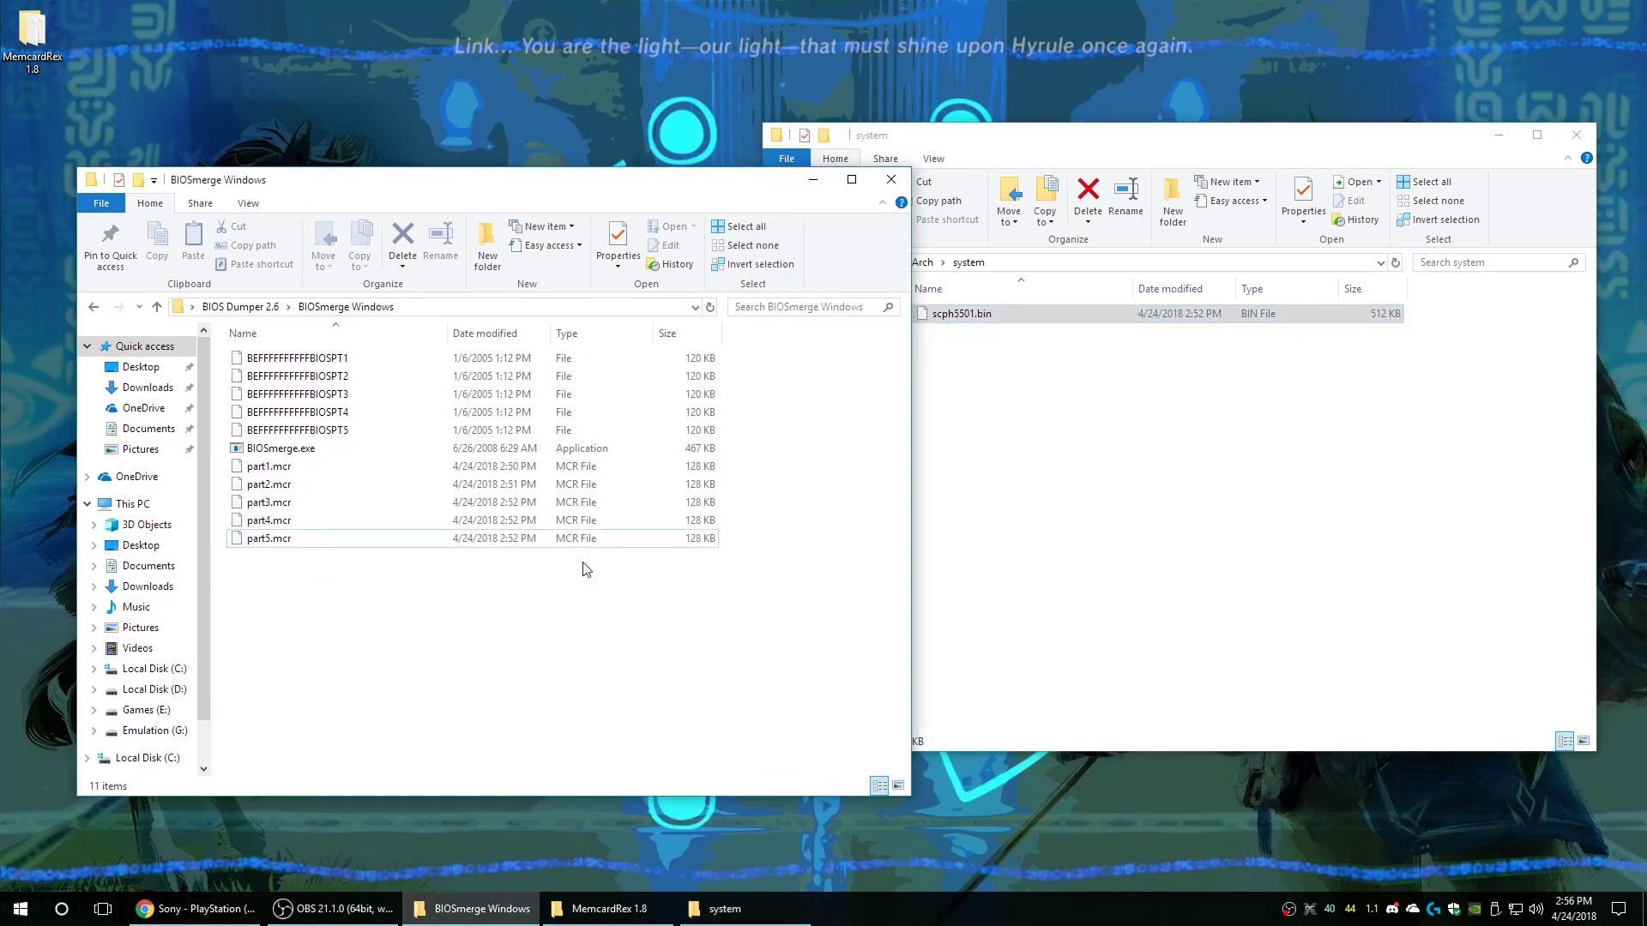
click(813, 179)
click(1057, 496)
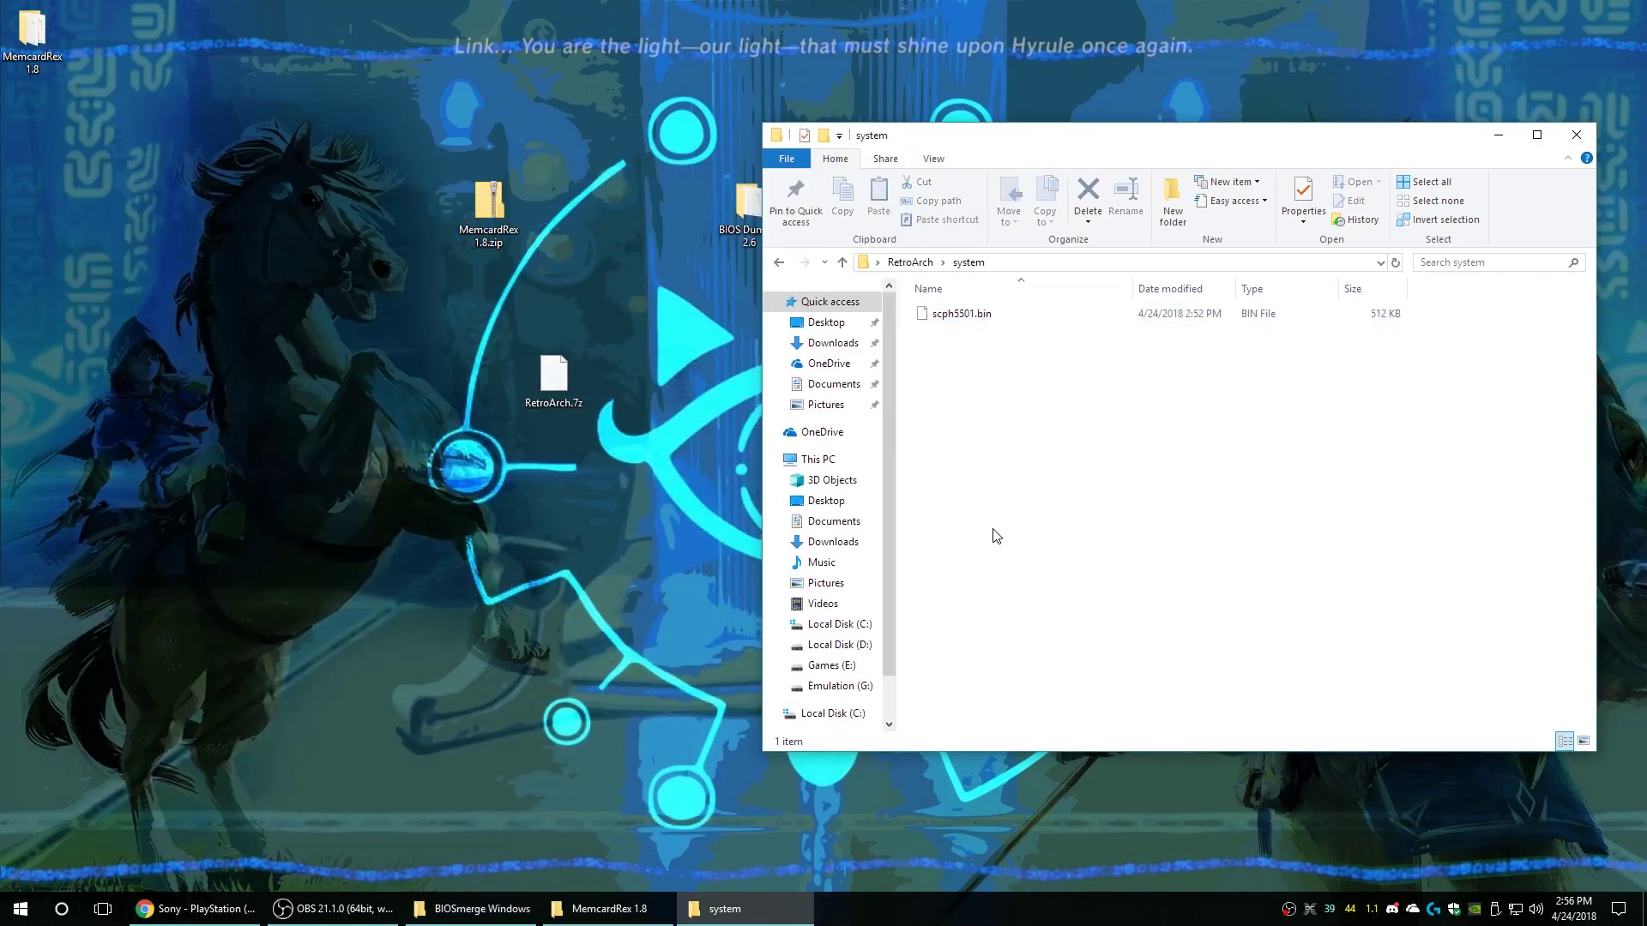
click(844, 262)
scroll(1029, 446, down, 15)
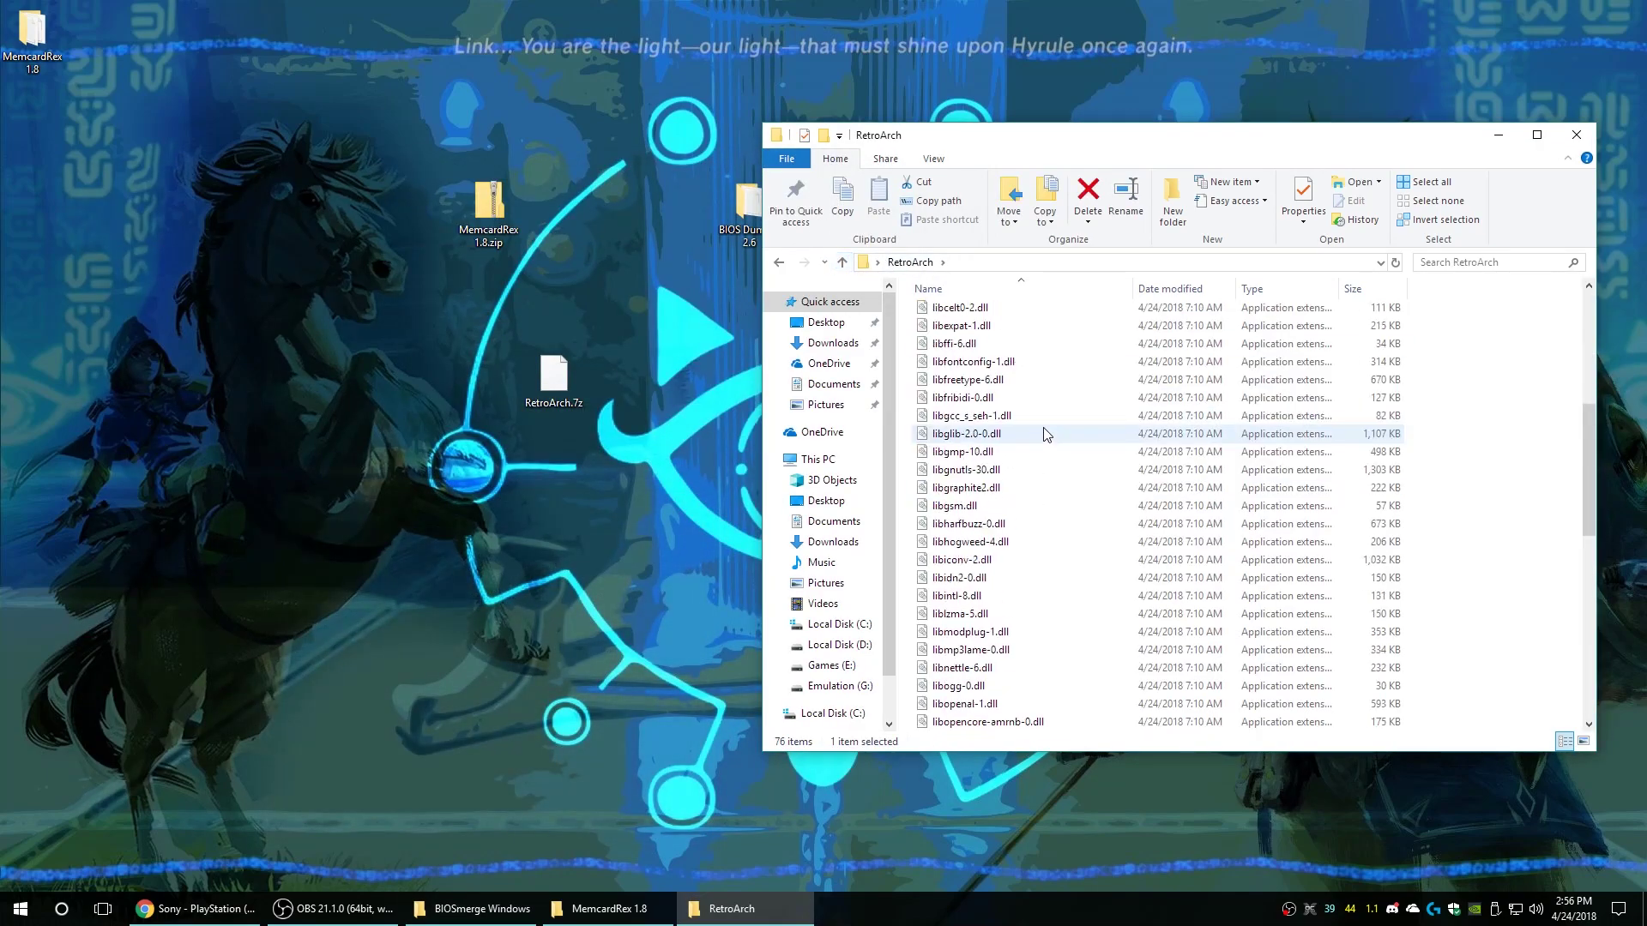
double_click(961, 615)
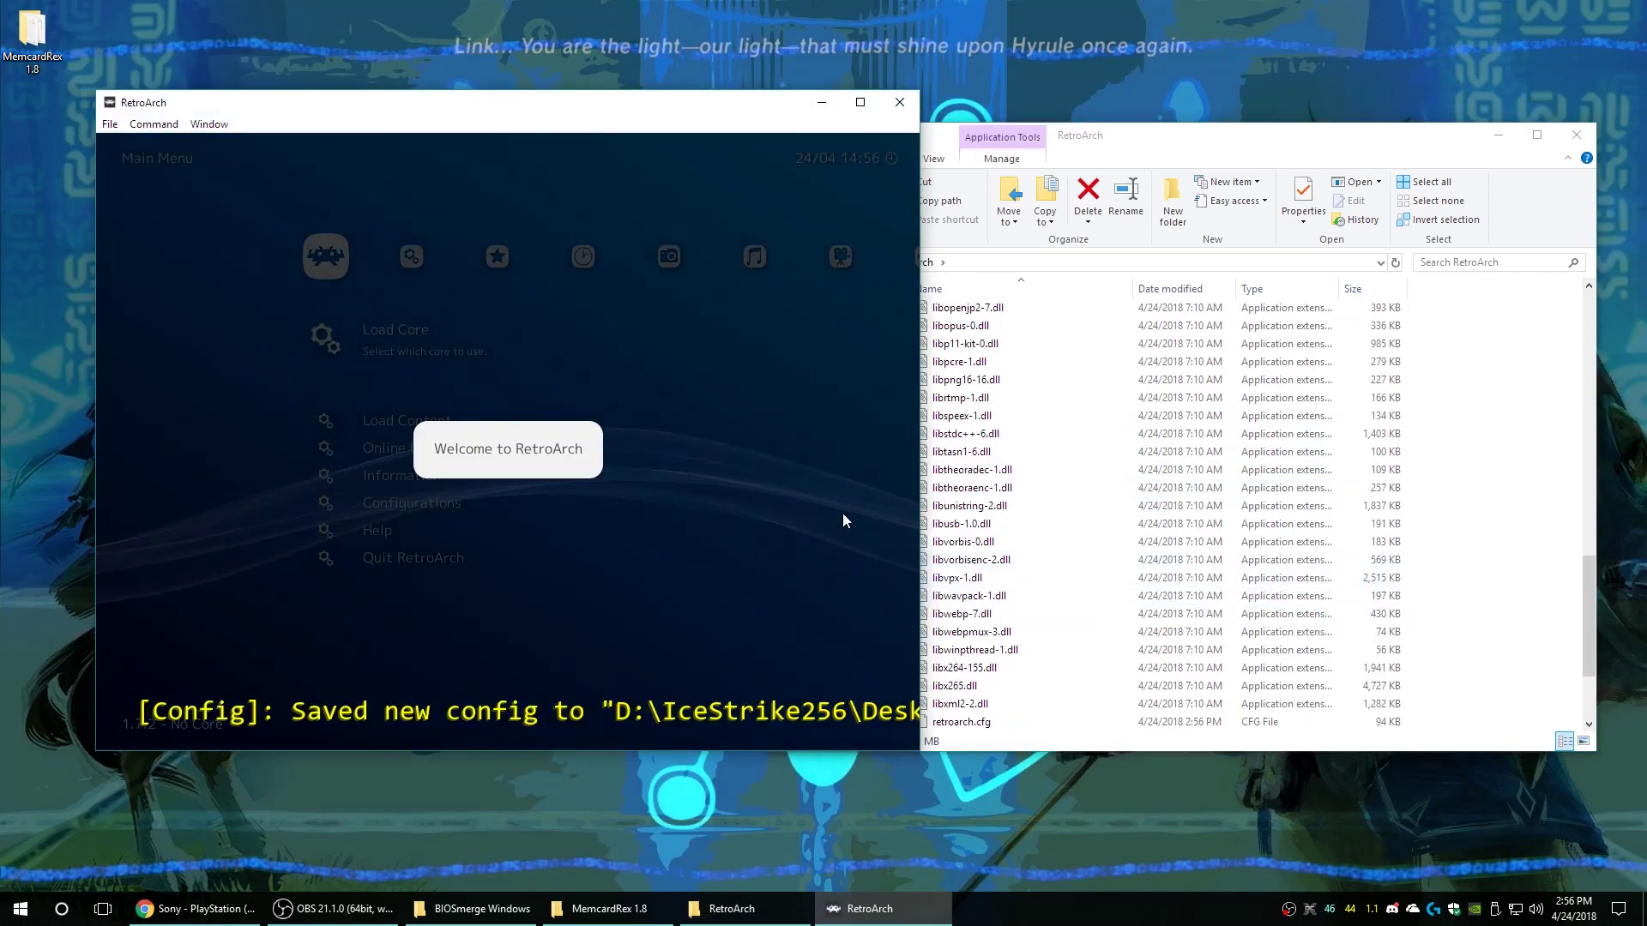
Load and run Tony Hawk 2.cue from G:\LaunchBox with the Beetle PSX core
click(674, 405)
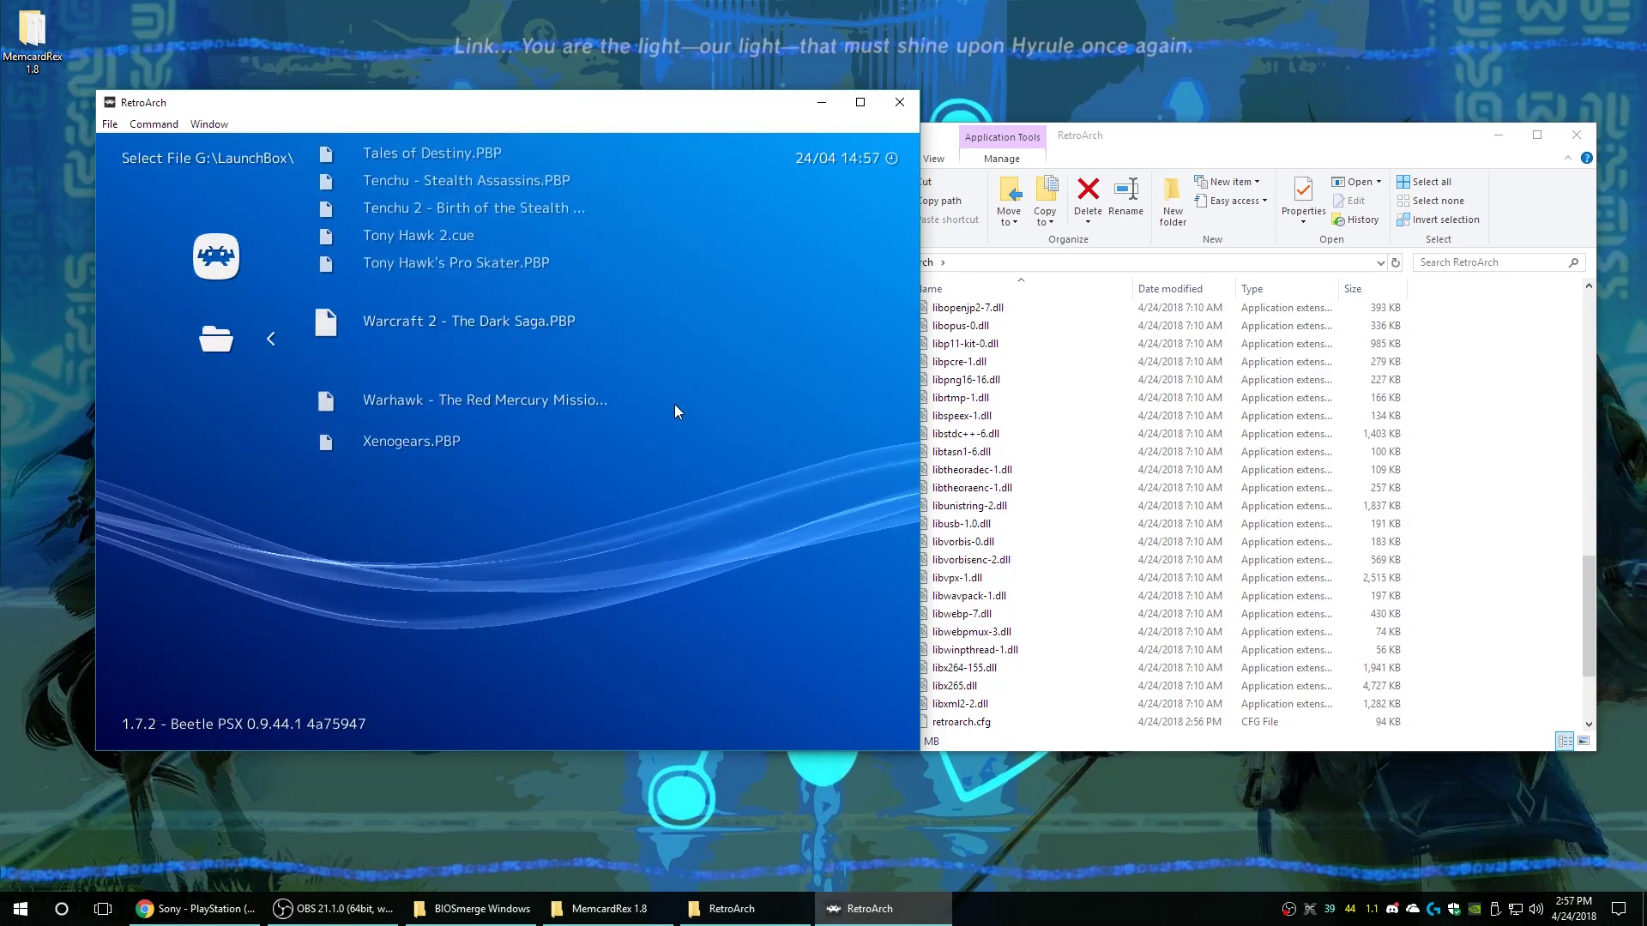
key(Up)
key(Up)
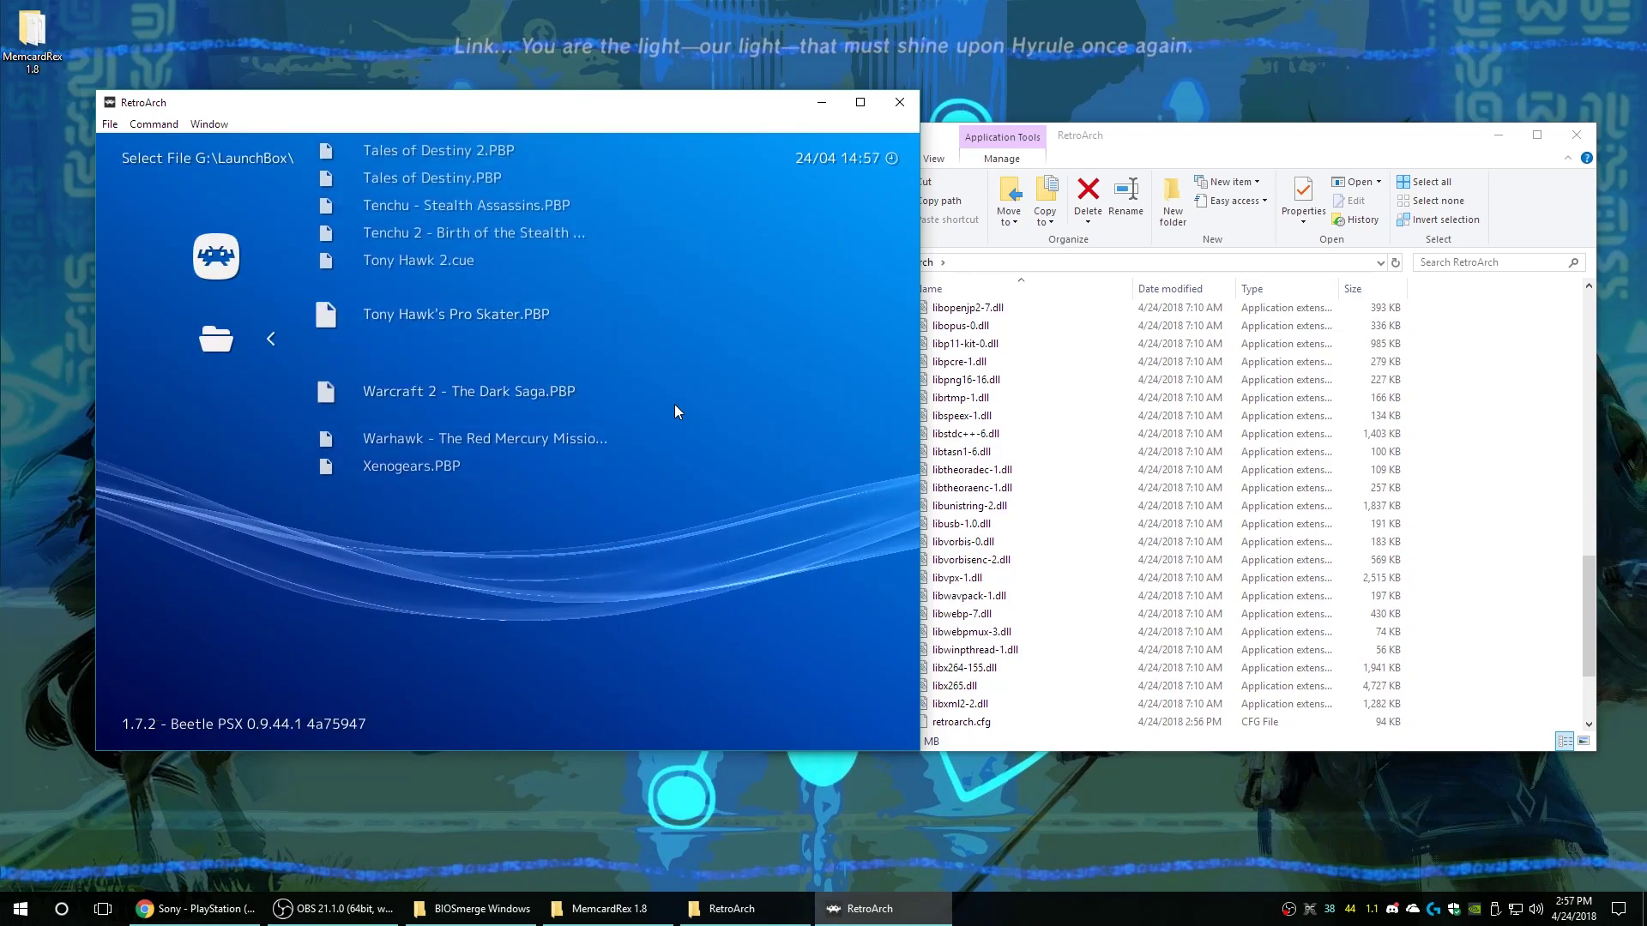
key(Return)
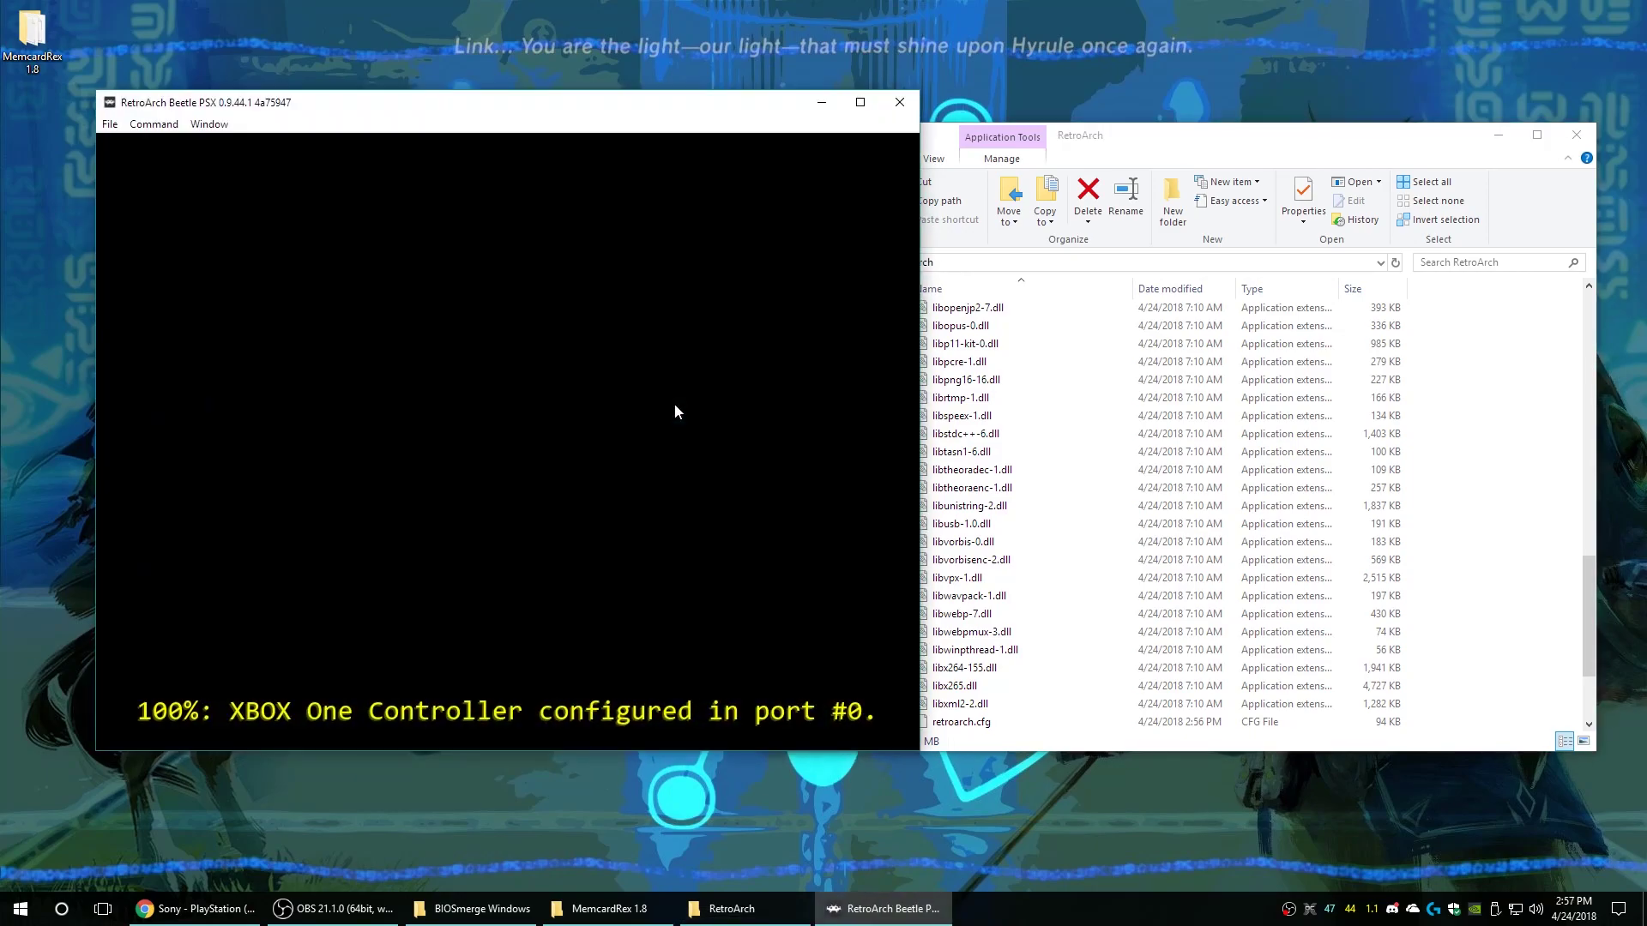